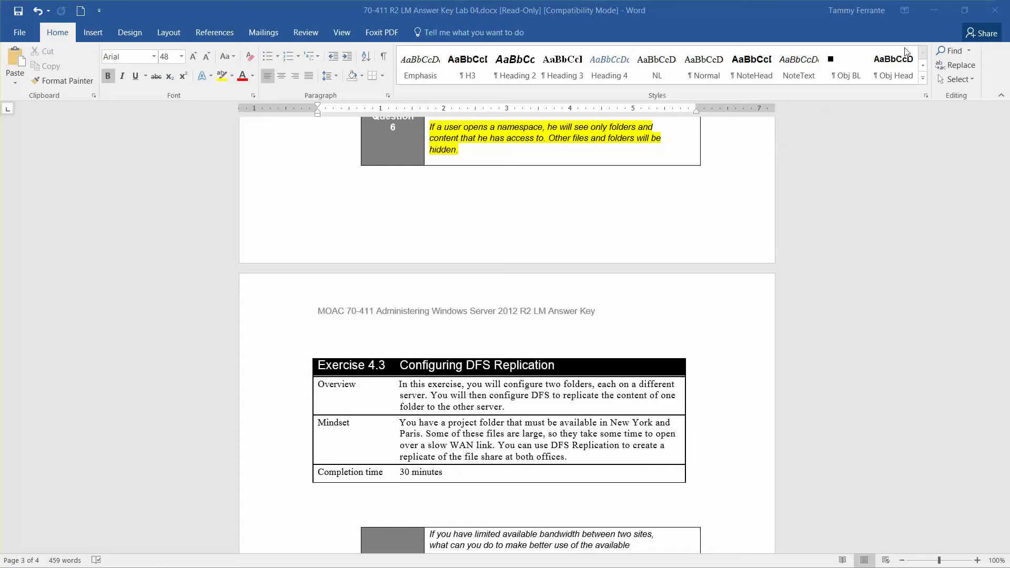
Minimize the Word answer key so the Server01 VM showing DFS Management is in view
{"action": "left_click", "coordinate": [934, 10]}
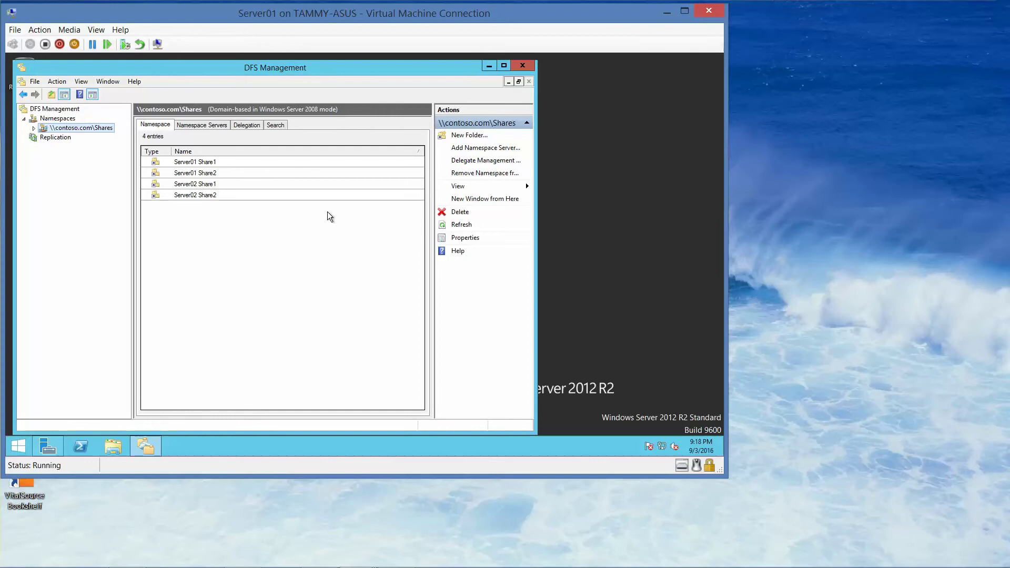
Close DFS Management, browse to Local Disk (C:) in File Explorer, and add a folder named Share3
{"action": "left_click", "coordinate": [523, 66]}
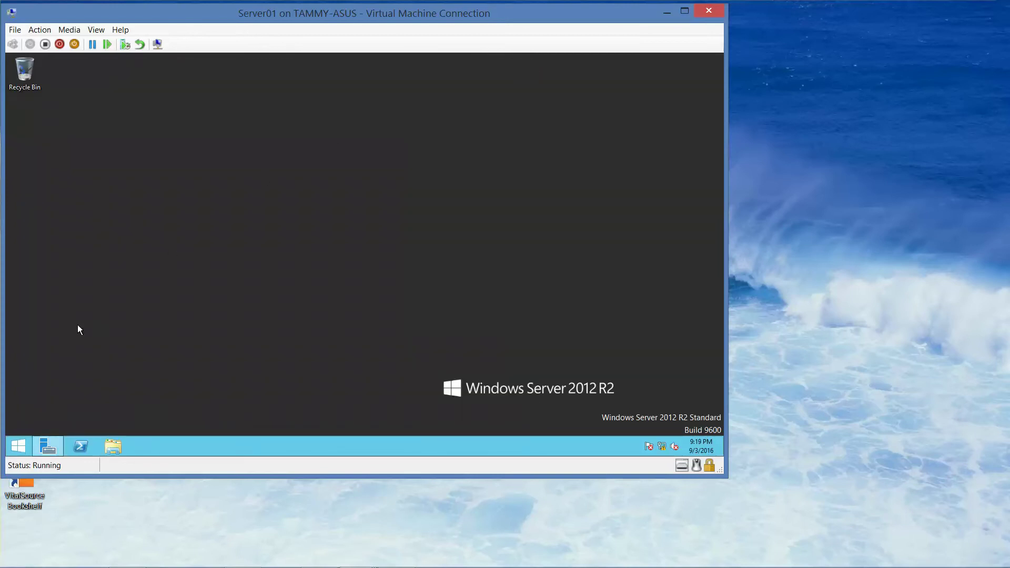
{"action": "left_click", "coordinate": [118, 445]}
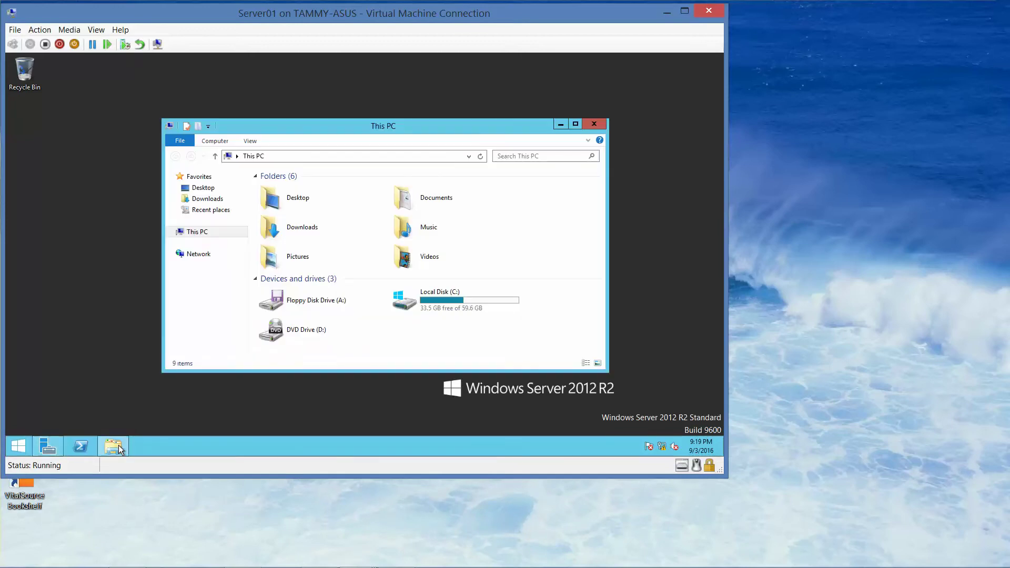
{"action": "double_click", "coordinate": [446, 299]}
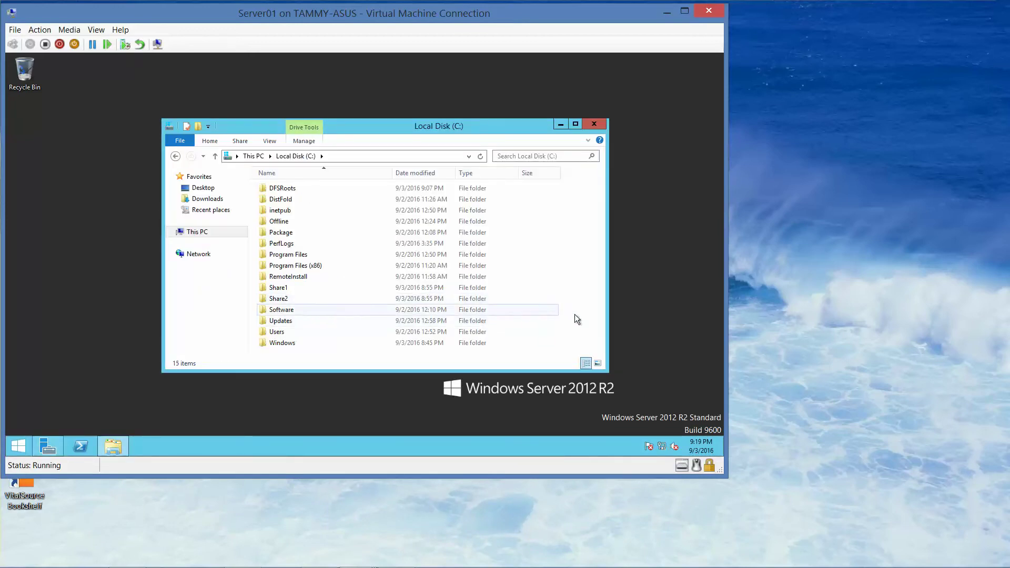
{"action": "right_click", "coordinate": [527, 356]}
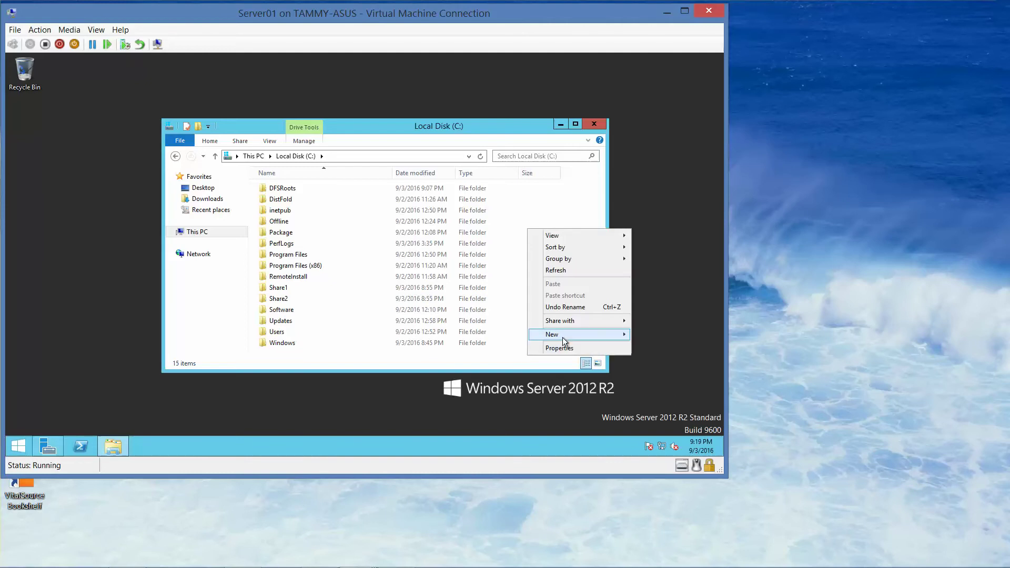
{"action": "mouse_move", "coordinate": [563, 336]}
{"action": "left_click", "coordinate": [490, 339]}
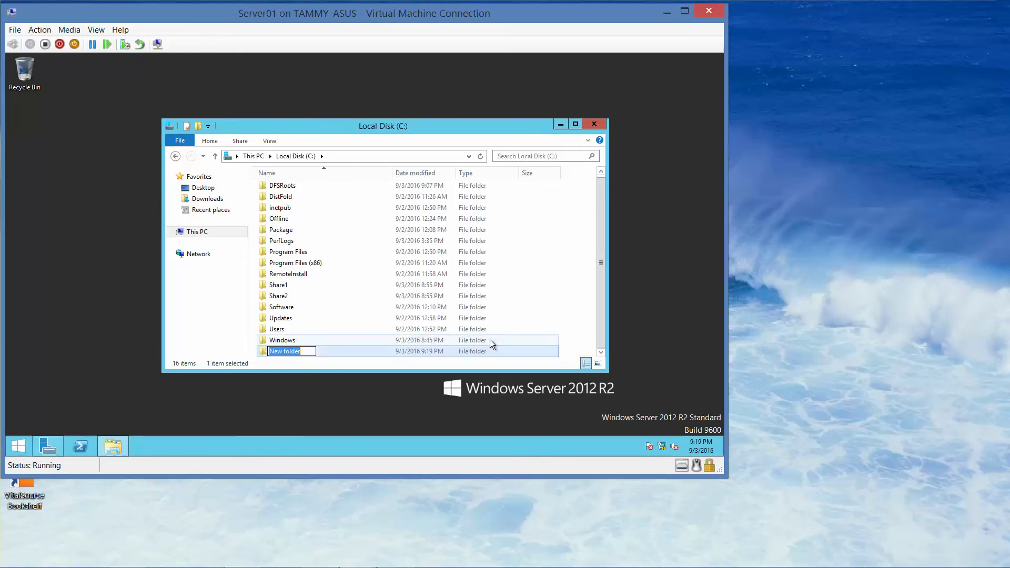
{"action": "type", "text": "Share3"}
{"action": "key", "text": "Return"}
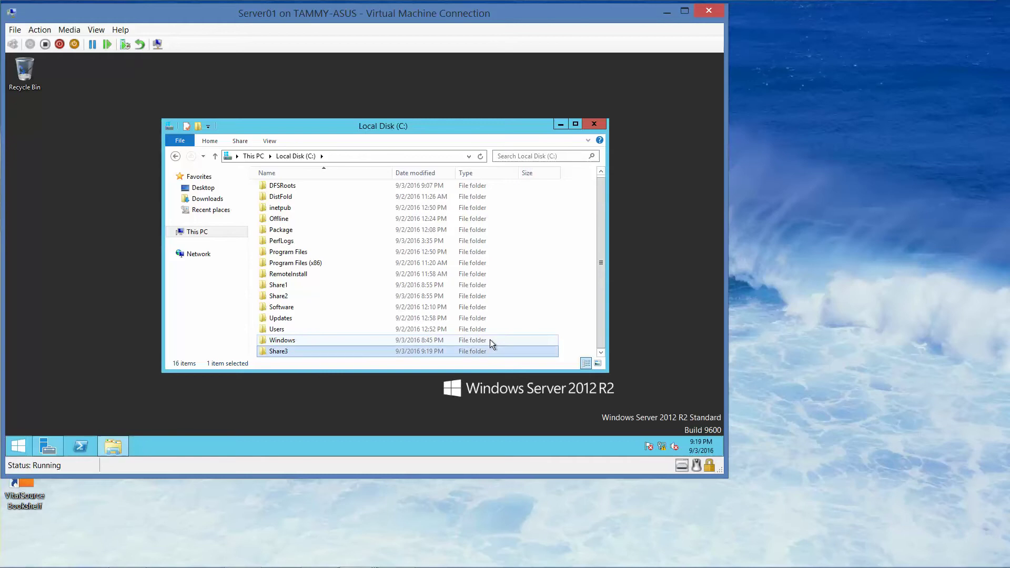
Turn on Advanced Sharing for the Share3 folder under the share name Share3
{"action": "right_click", "coordinate": [491, 339]}
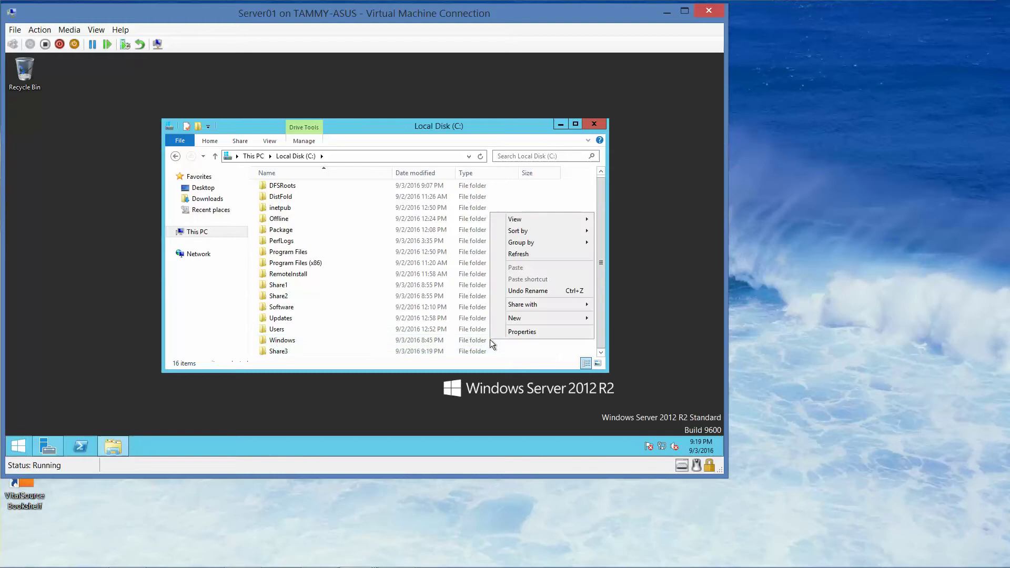
{"action": "left_click", "coordinate": [282, 355]}
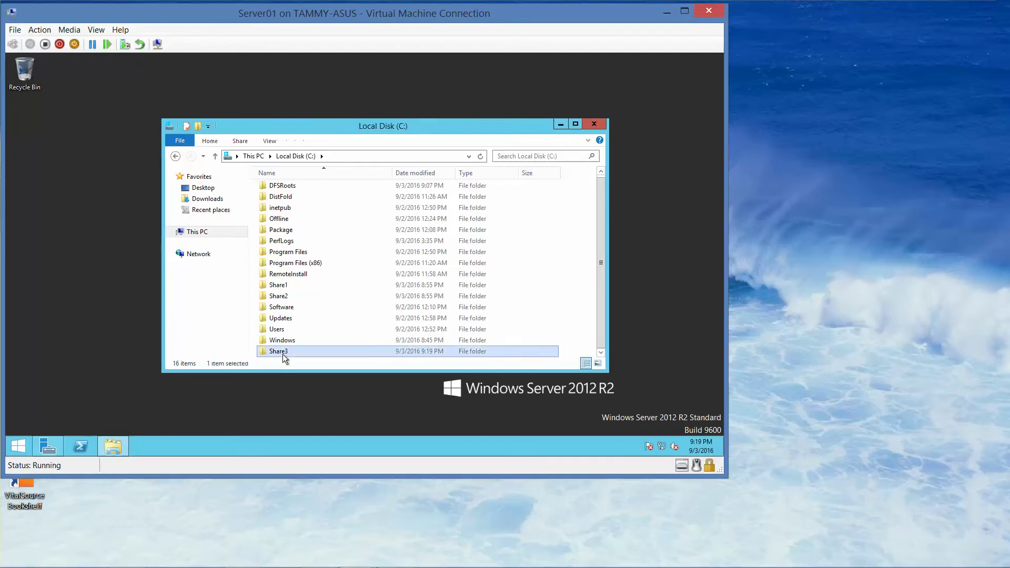
{"action": "right_click", "coordinate": [283, 355]}
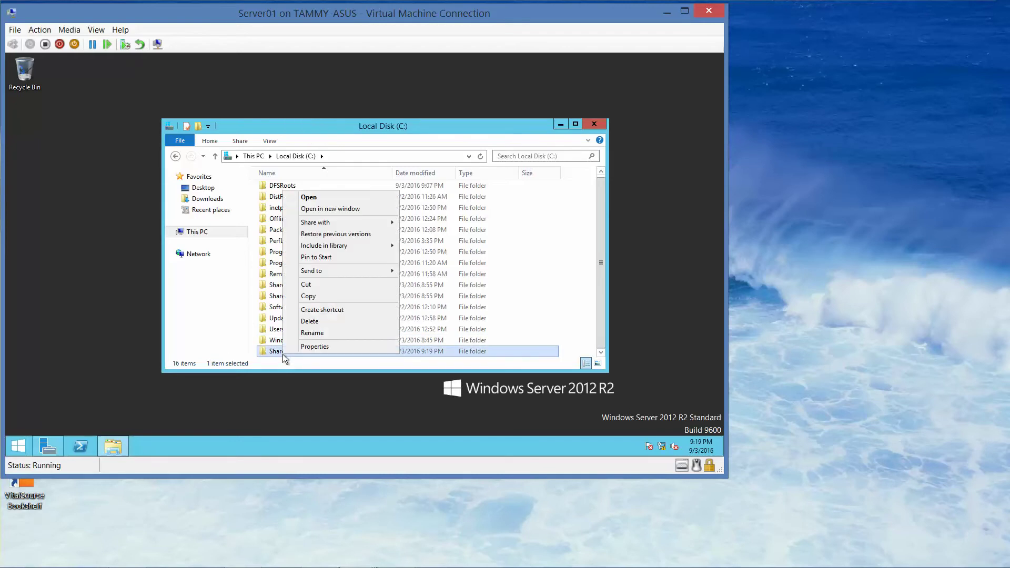
{"action": "left_click", "coordinate": [311, 347]}
{"action": "left_click", "coordinate": [330, 202]}
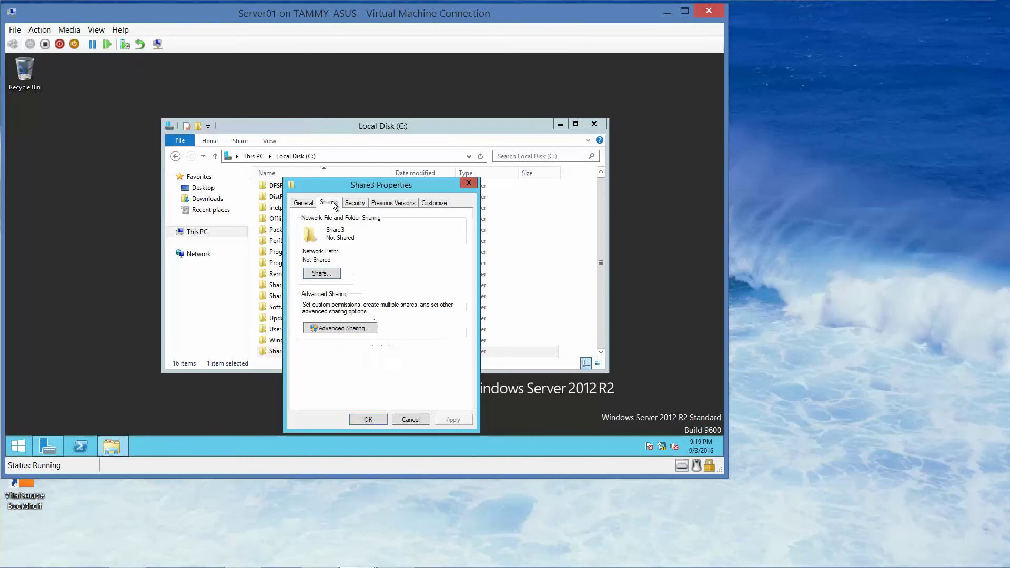
{"action": "left_click", "coordinate": [328, 329]}
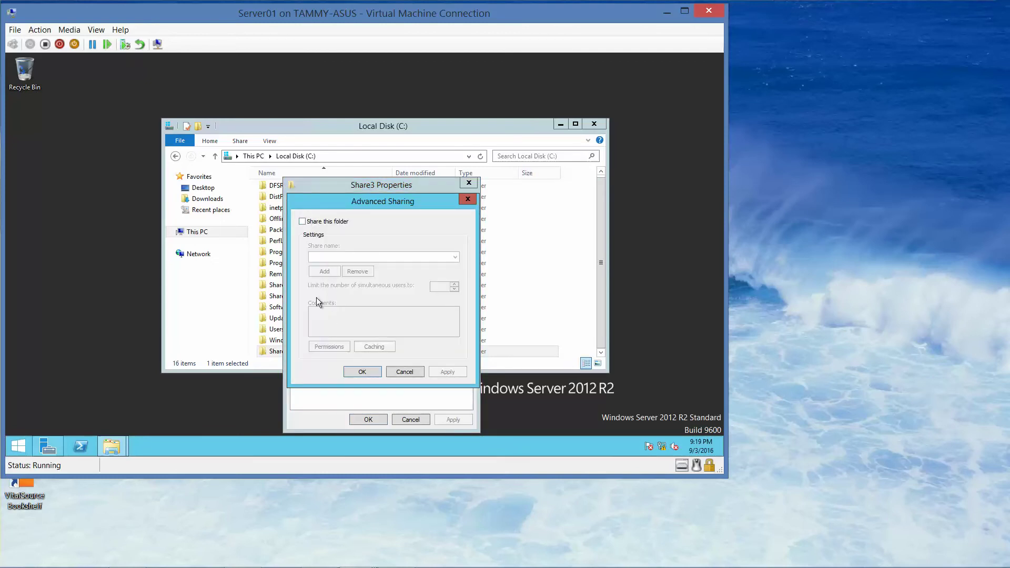
{"action": "left_click", "coordinate": [303, 222]}
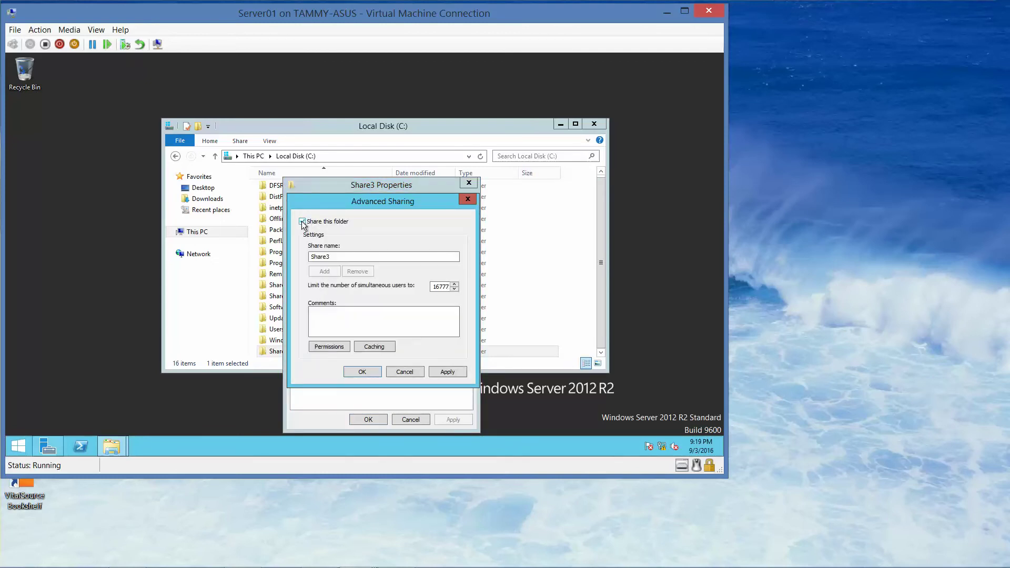
Grant Everyone Full Control share permission and close the Share3 properties
{"action": "left_click", "coordinate": [322, 348]}
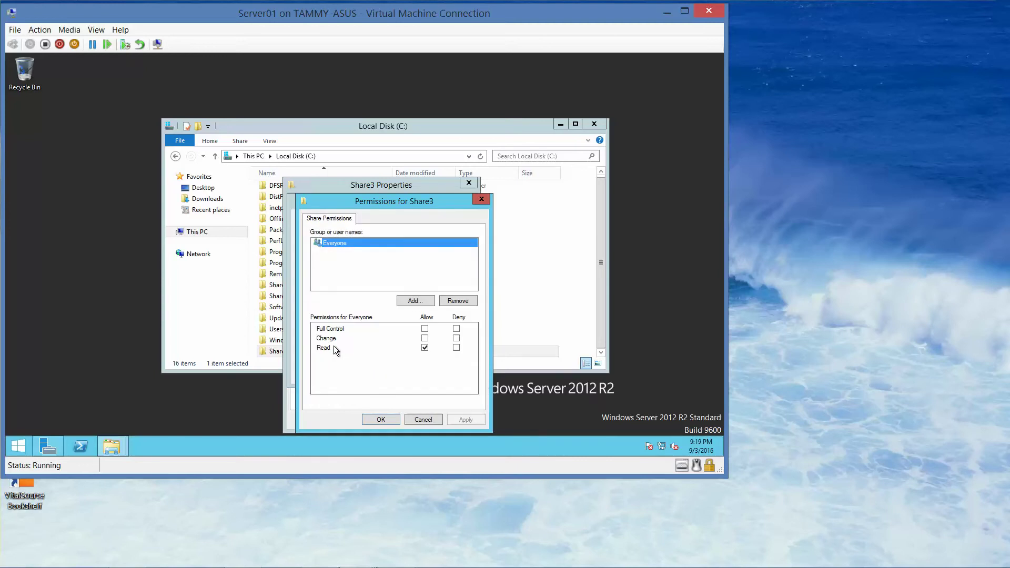
{"action": "left_click", "coordinate": [424, 329]}
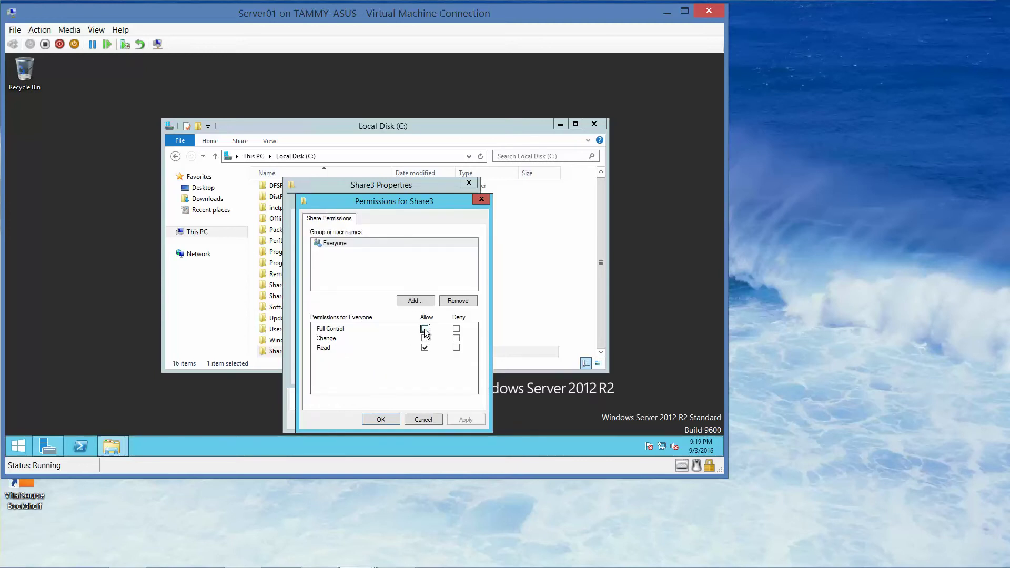
{"action": "left_click", "coordinate": [381, 420]}
{"action": "left_click", "coordinate": [364, 372]}
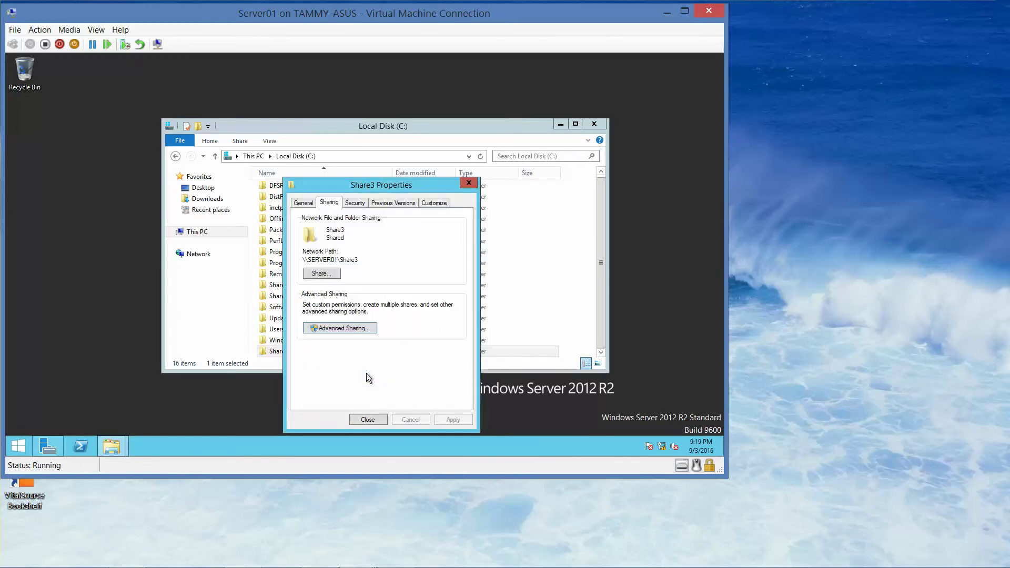
{"action": "left_click", "coordinate": [369, 419]}
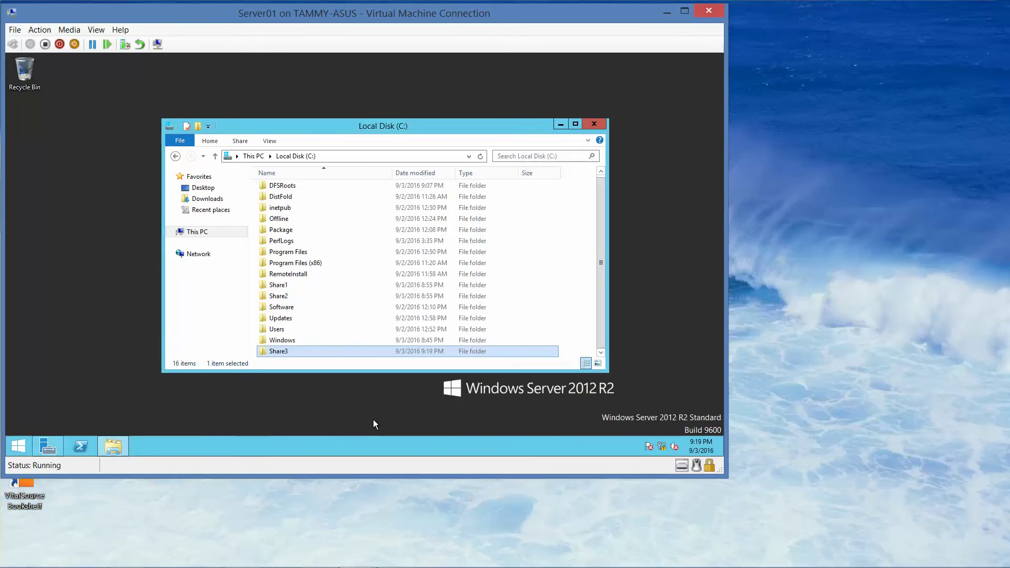
Switch to the Server02 VM and add a new Share3 folder at the root of Local Disk (C:)
{"action": "mouse_move", "coordinate": [352, 566]}
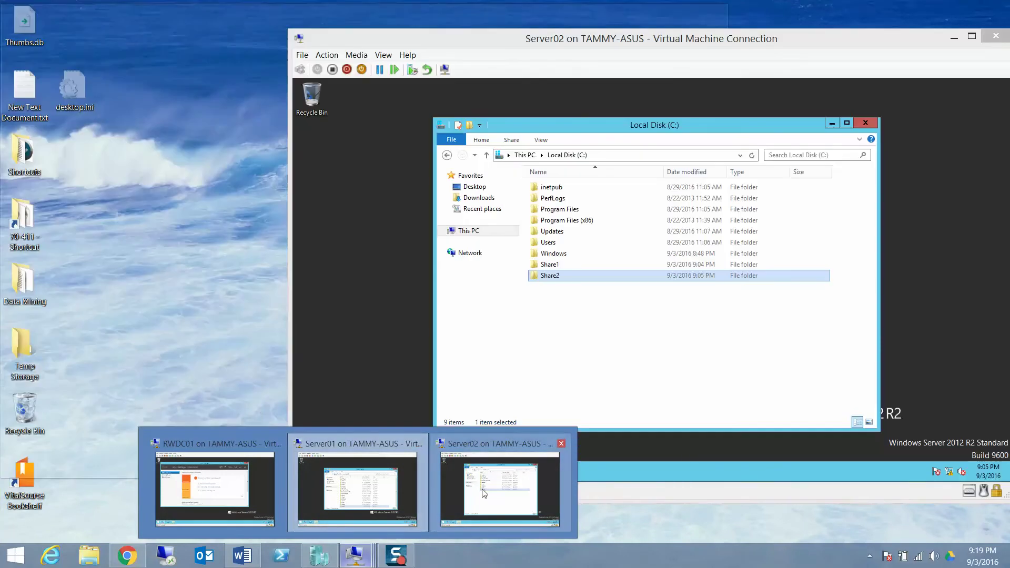
{"action": "left_click", "coordinate": [484, 493]}
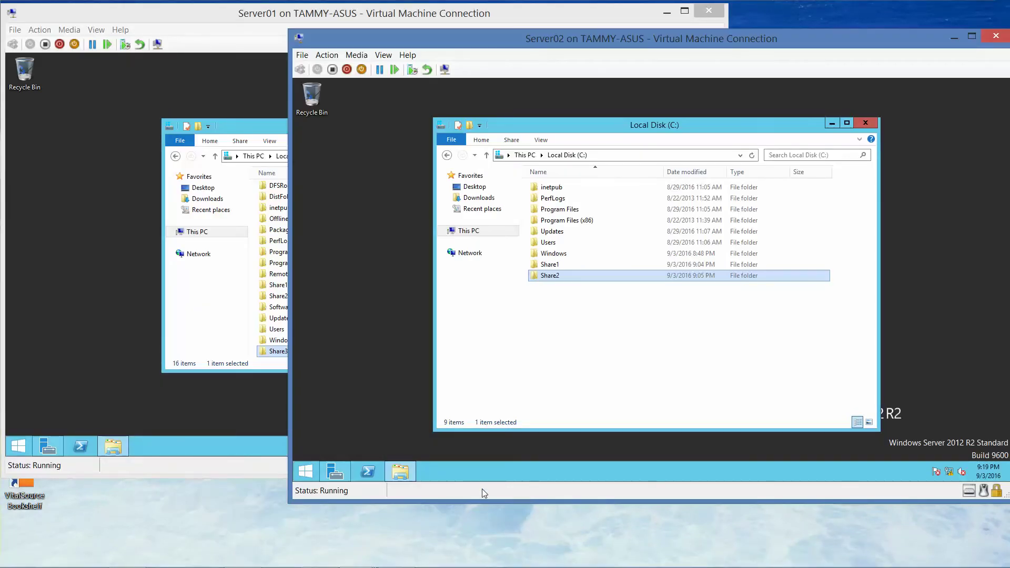
{"action": "right_click", "coordinate": [582, 323]}
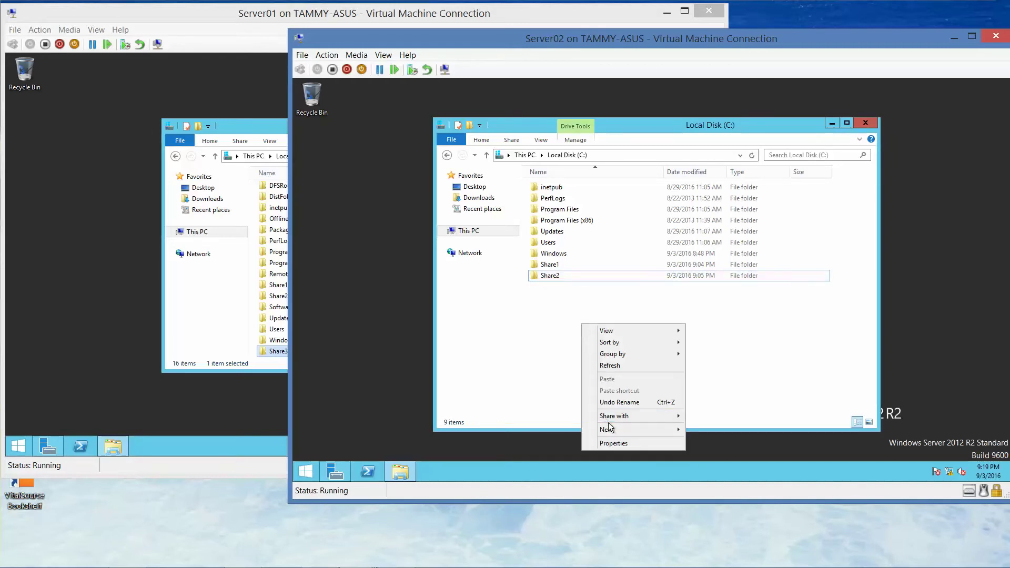
{"action": "mouse_move", "coordinate": [610, 429]}
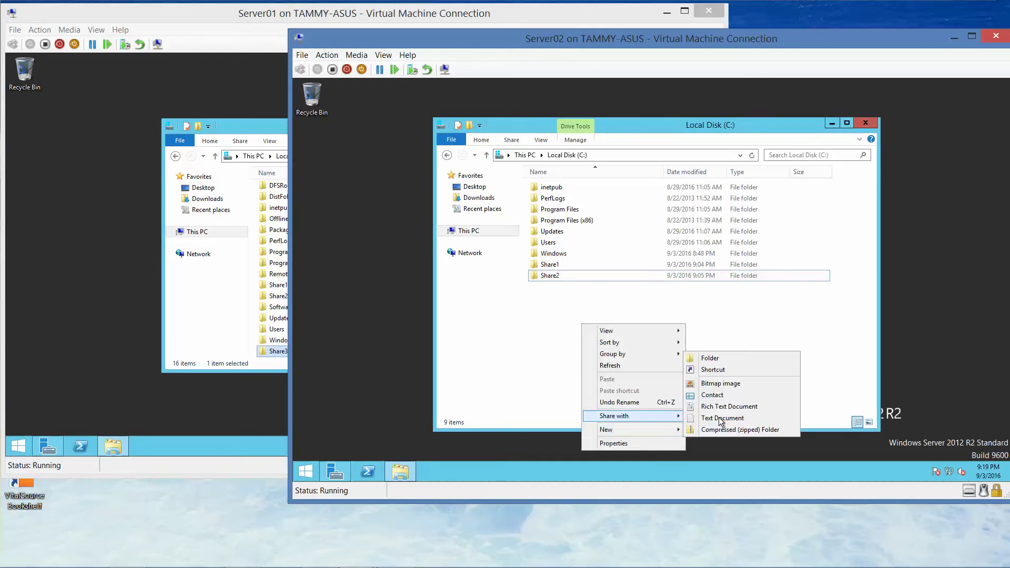
{"action": "left_click", "coordinate": [722, 357]}
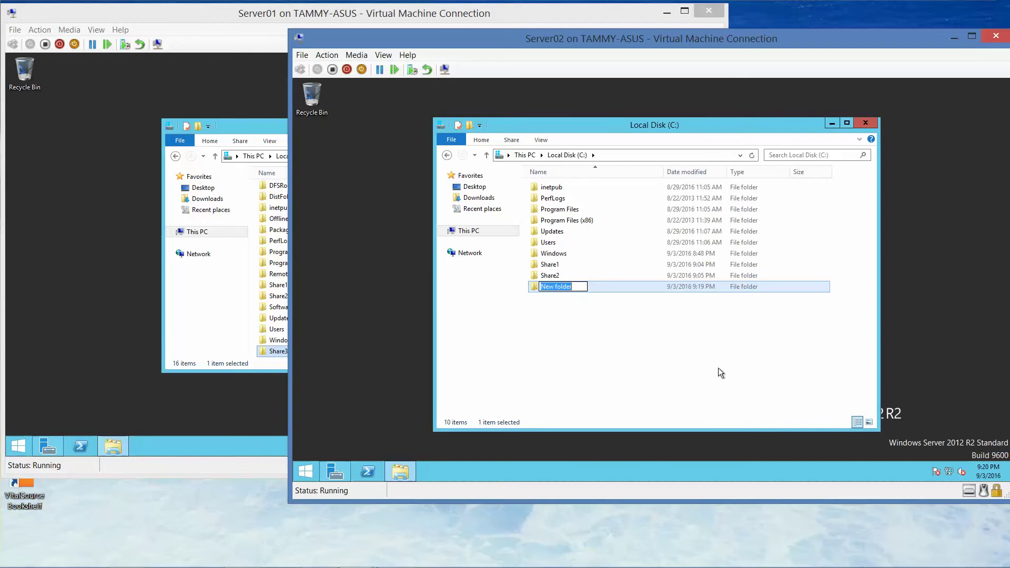
{"action": "type", "text": "Share3"}
{"action": "key", "text": "Return"}
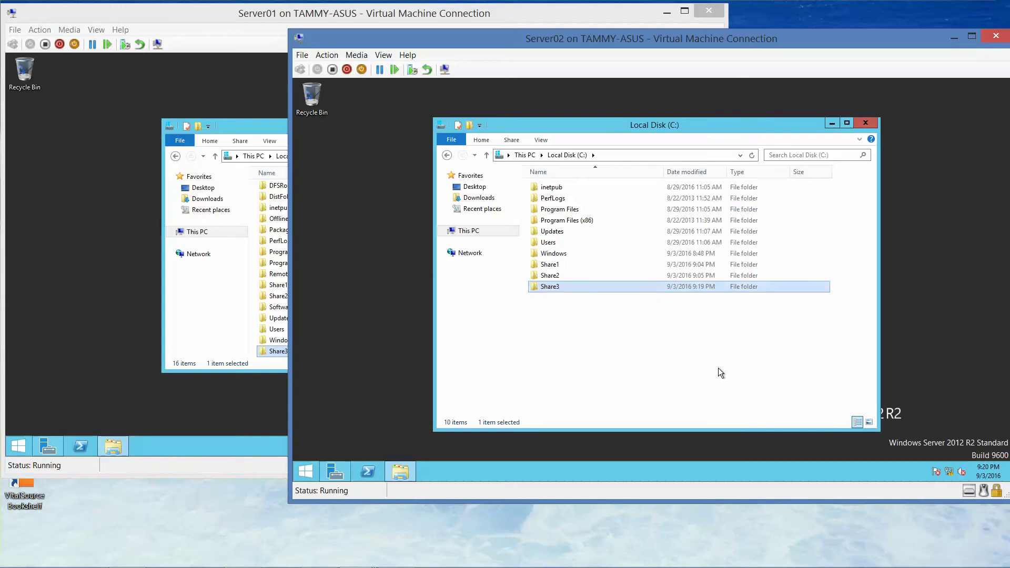
Enable Advanced Sharing for Server02's Share3 folder
{"action": "right_click", "coordinate": [569, 287]}
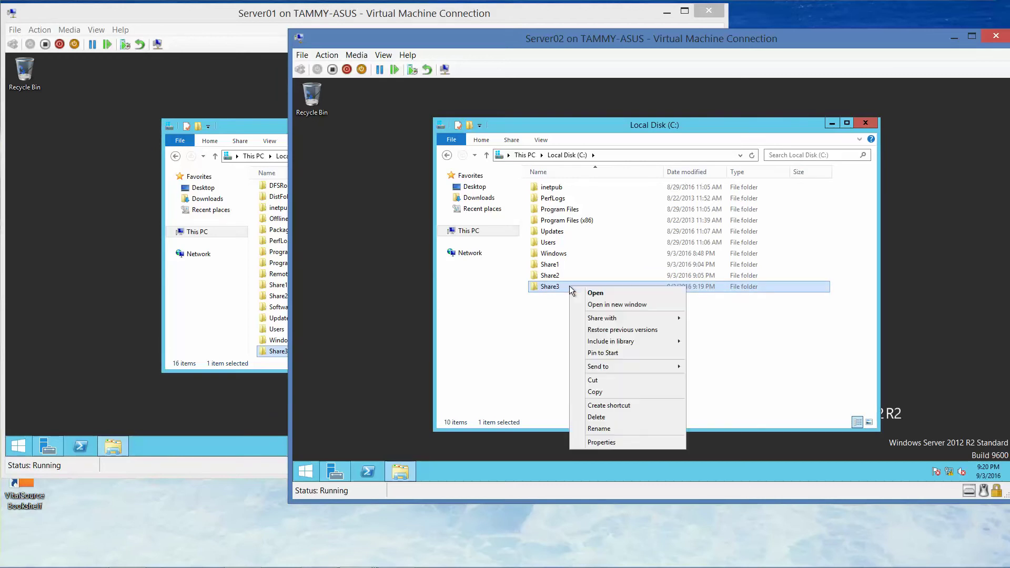
{"action": "left_click", "coordinate": [622, 443]}
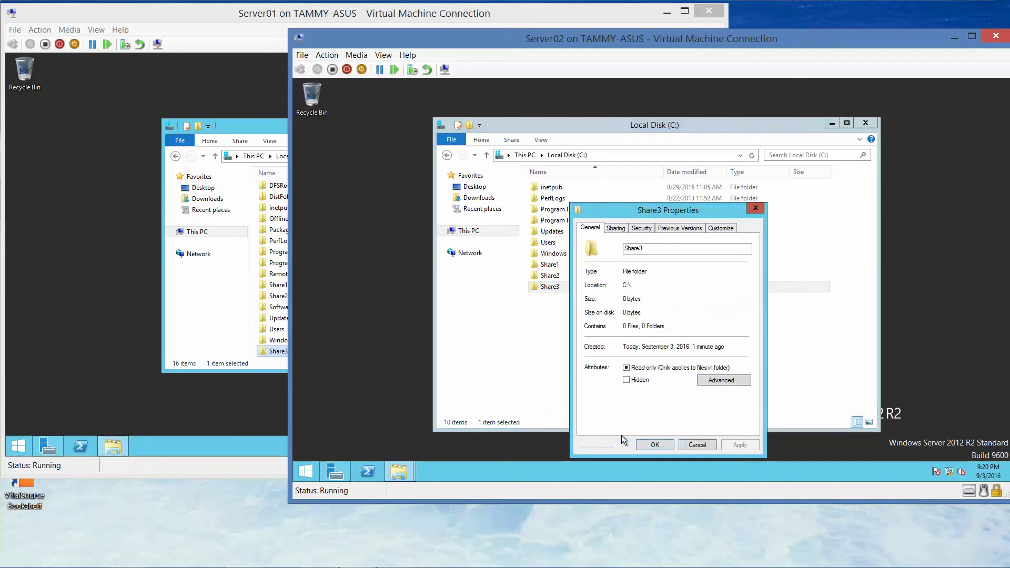
{"action": "left_click", "coordinate": [615, 228]}
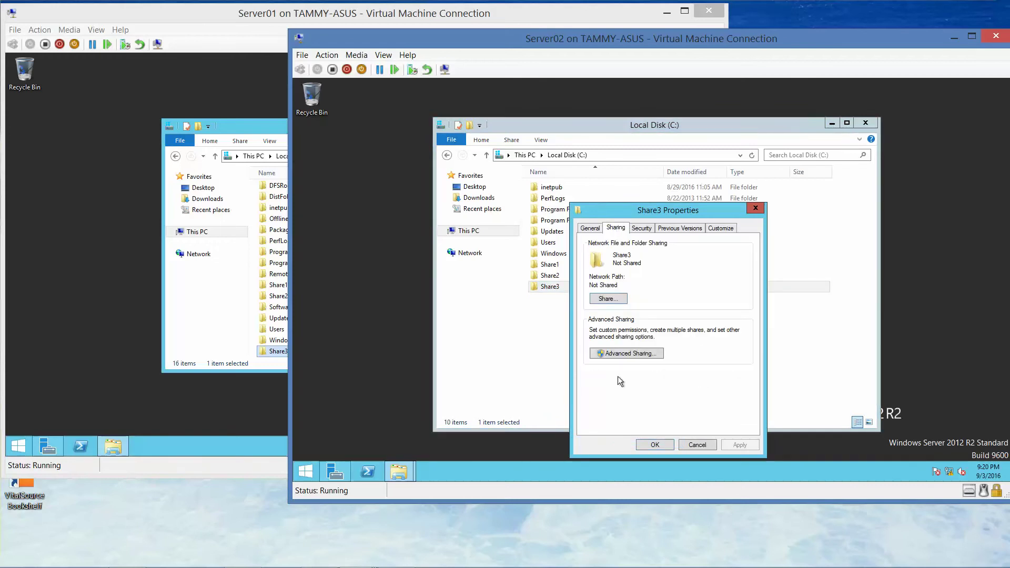
{"action": "left_click", "coordinate": [620, 353]}
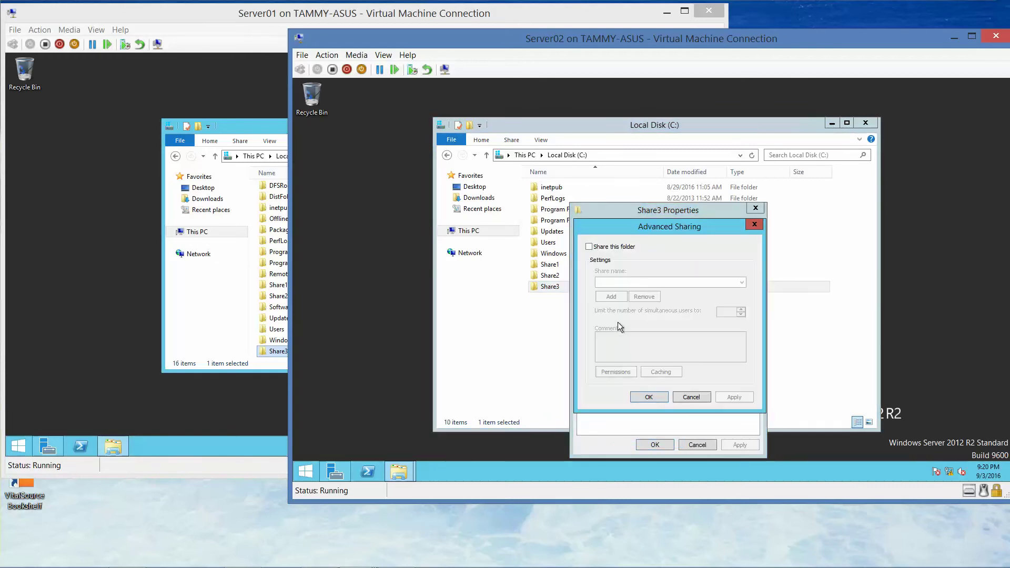
{"action": "left_click", "coordinate": [589, 247]}
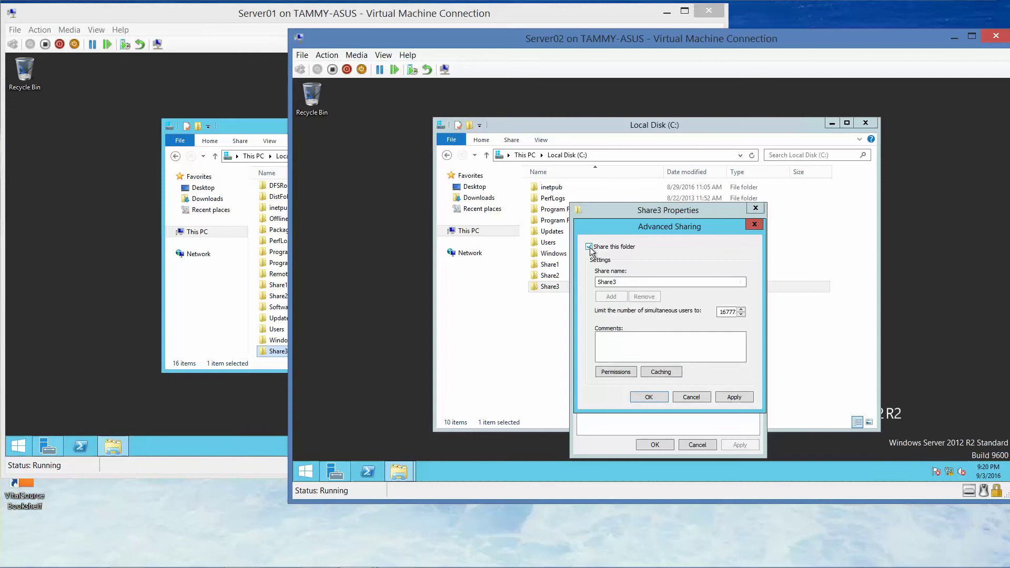
Give Everyone Full Control on the Server02 Share3 share and close its properties
{"action": "left_click", "coordinate": [611, 371]}
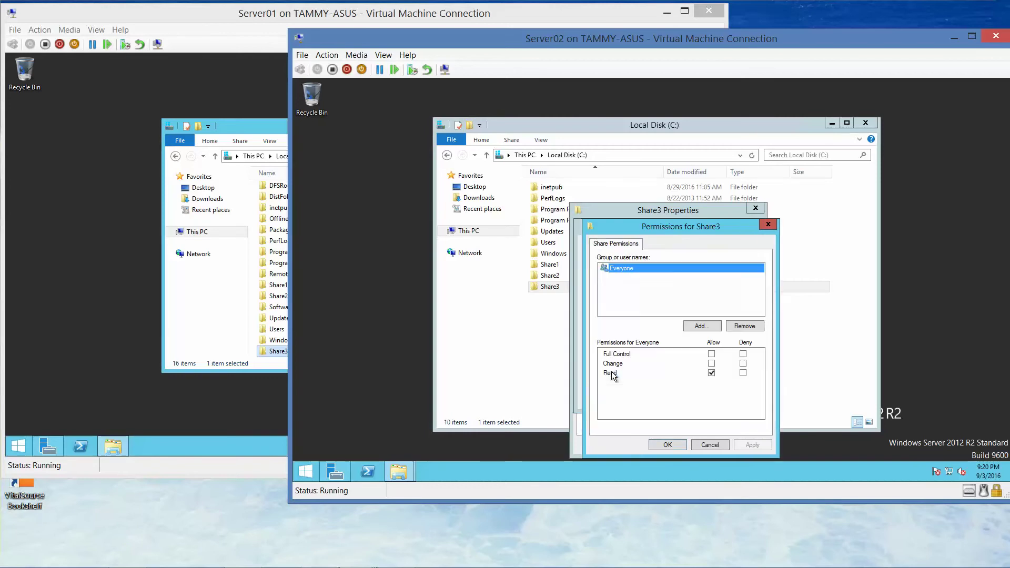
{"action": "left_click", "coordinate": [712, 353]}
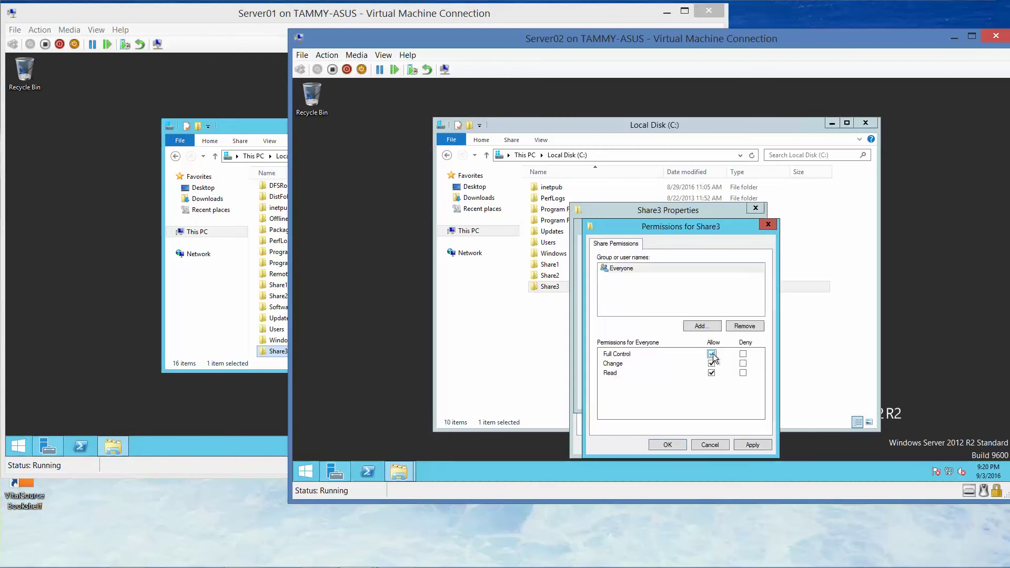
{"action": "left_click", "coordinate": [667, 445]}
{"action": "left_click", "coordinate": [649, 397]}
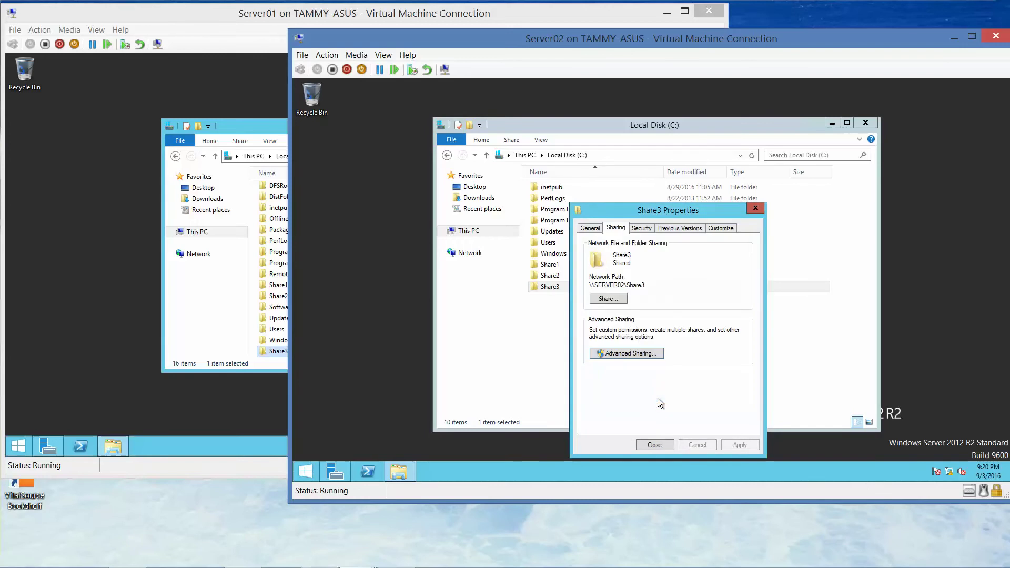
{"action": "left_click", "coordinate": [658, 444]}
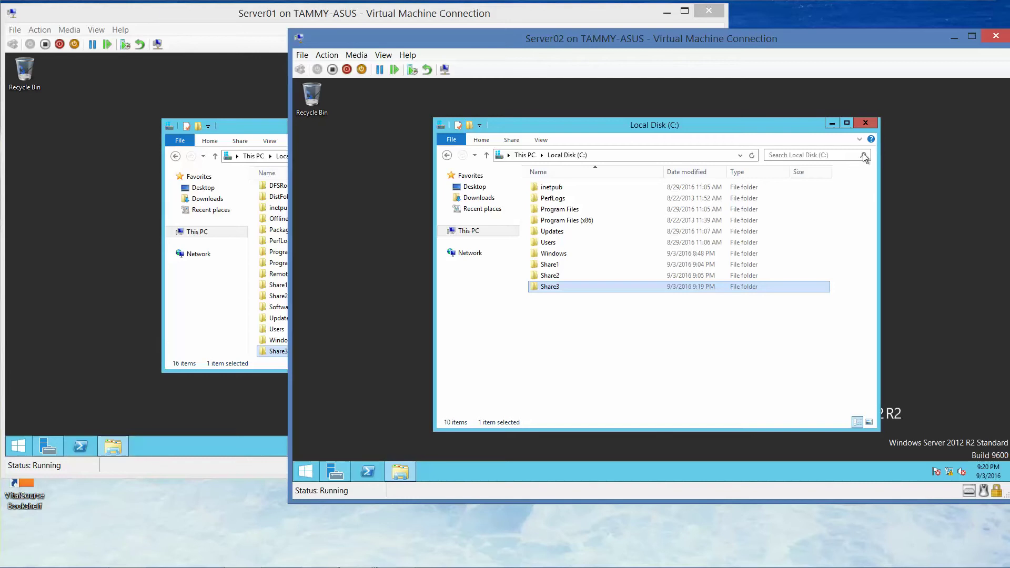
Return to Server01, close the Local Disk window, and launch DFS Management from Server Manager's Tools
{"action": "left_click", "coordinate": [954, 40]}
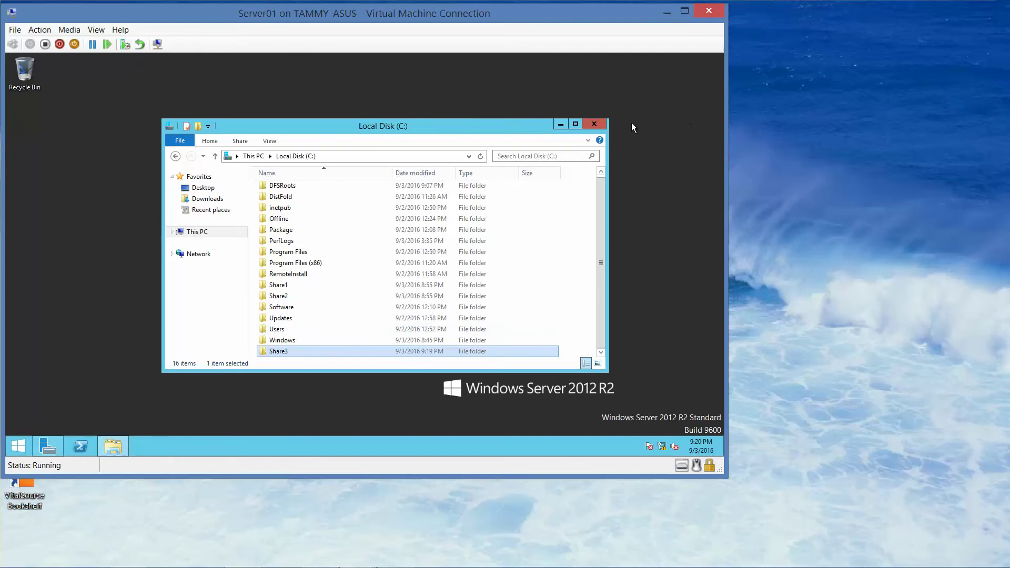
{"action": "left_click", "coordinate": [594, 124]}
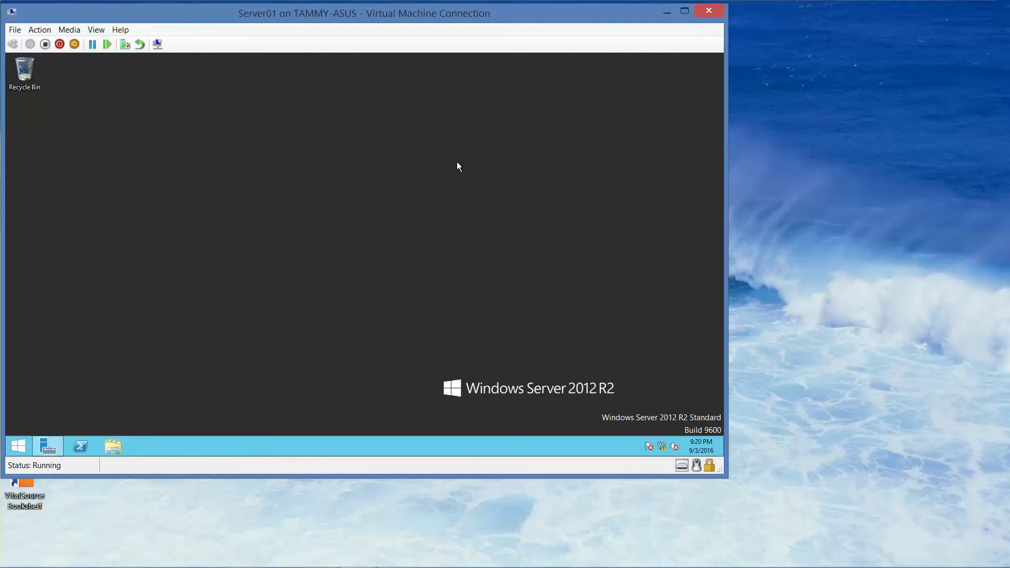
{"action": "left_click", "coordinate": [47, 448]}
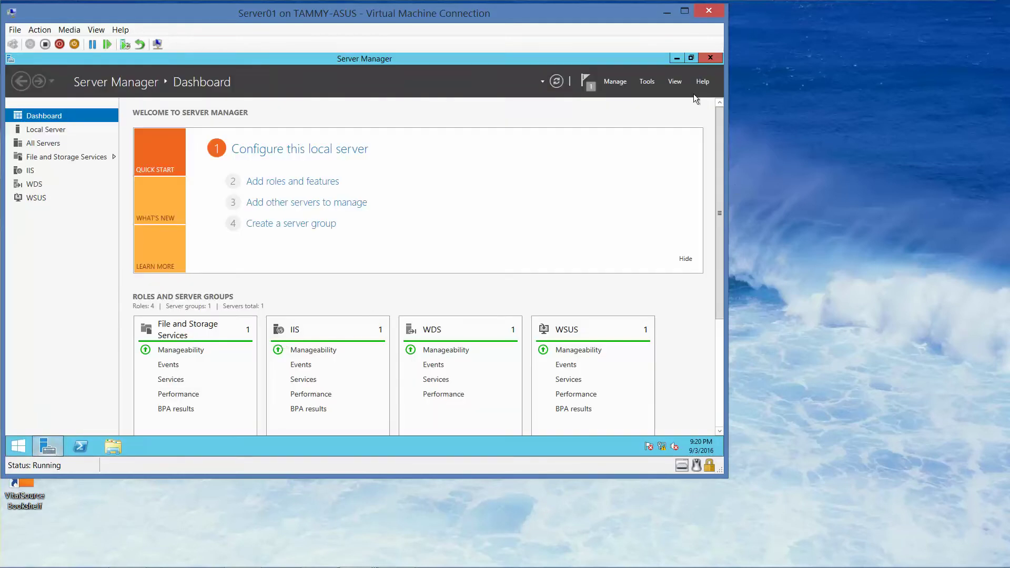
{"action": "left_click", "coordinate": [648, 83]}
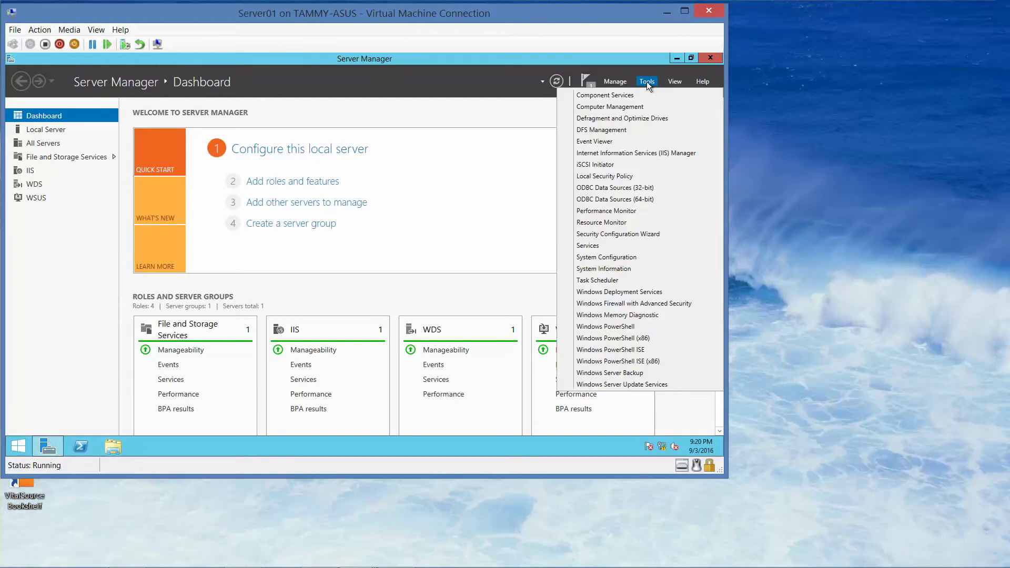
{"action": "left_click", "coordinate": [610, 129]}
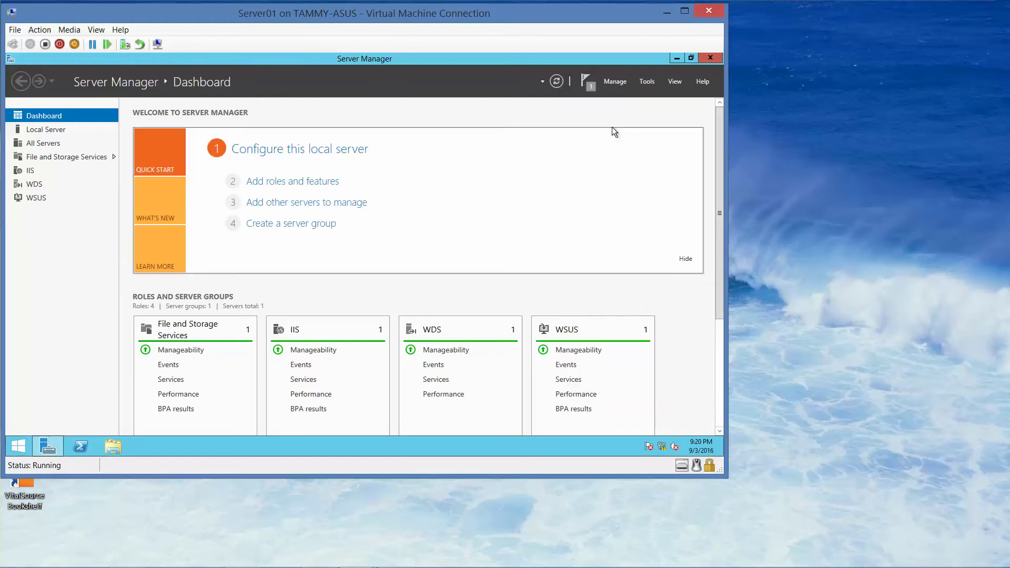
Expand the Namespaces node and bring up the Replication options in DFS Management
{"action": "left_click", "coordinate": [677, 57]}
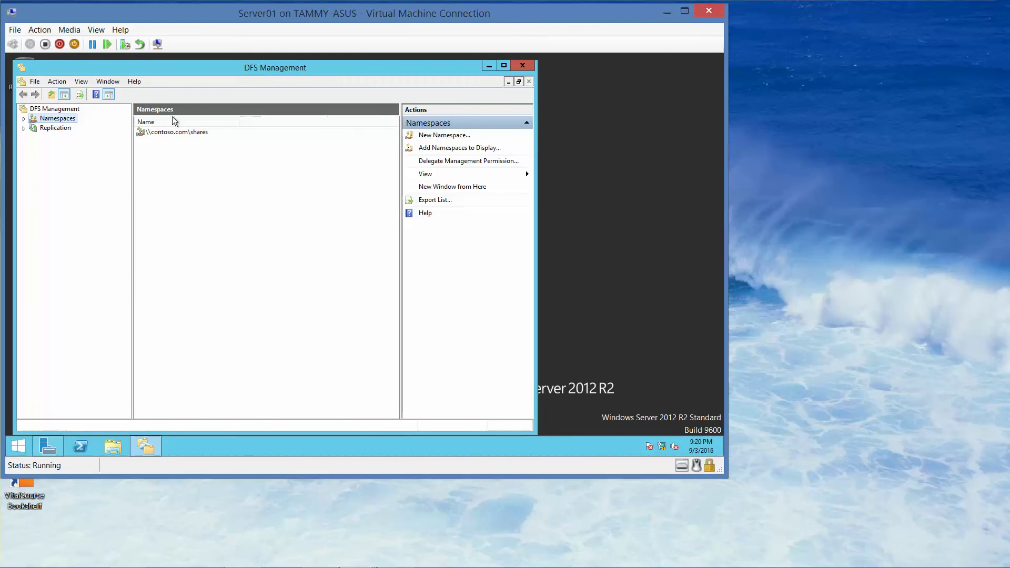
{"action": "left_click", "coordinate": [24, 119]}
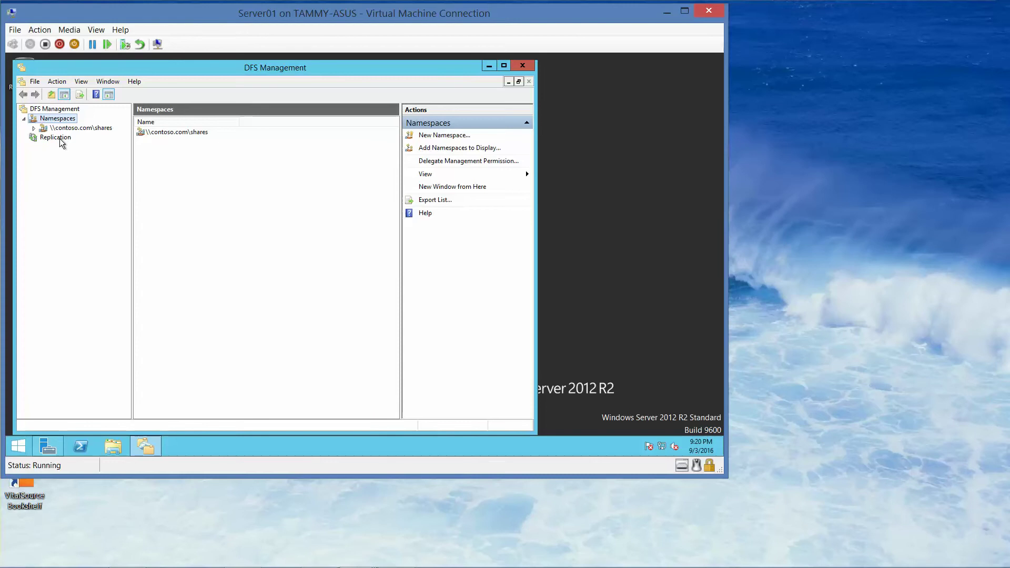
{"action": "right_click", "coordinate": [62, 140]}
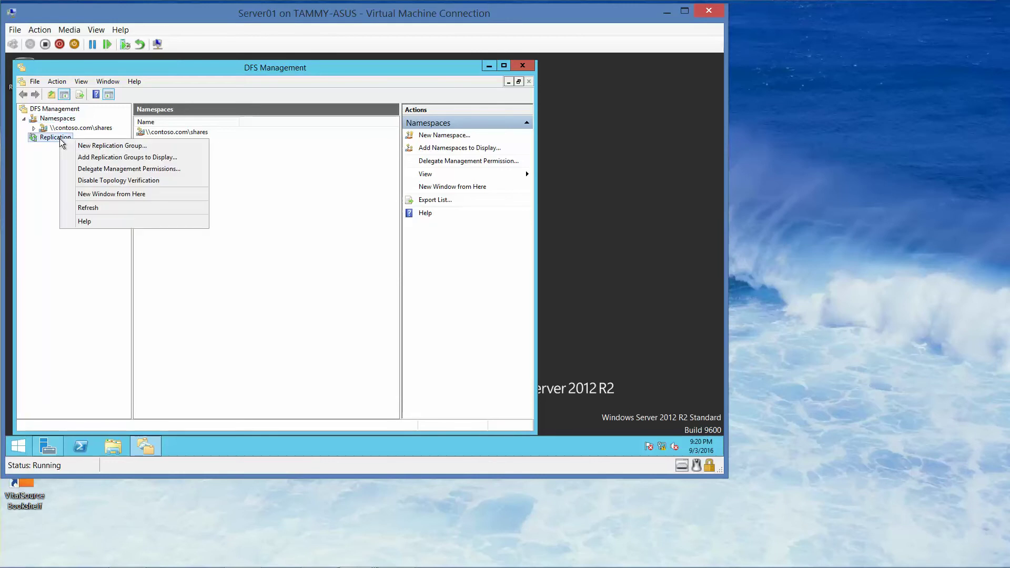
Begin a Multipurpose replication group named Rep1 and advance to the members page
{"action": "left_click", "coordinate": [83, 148]}
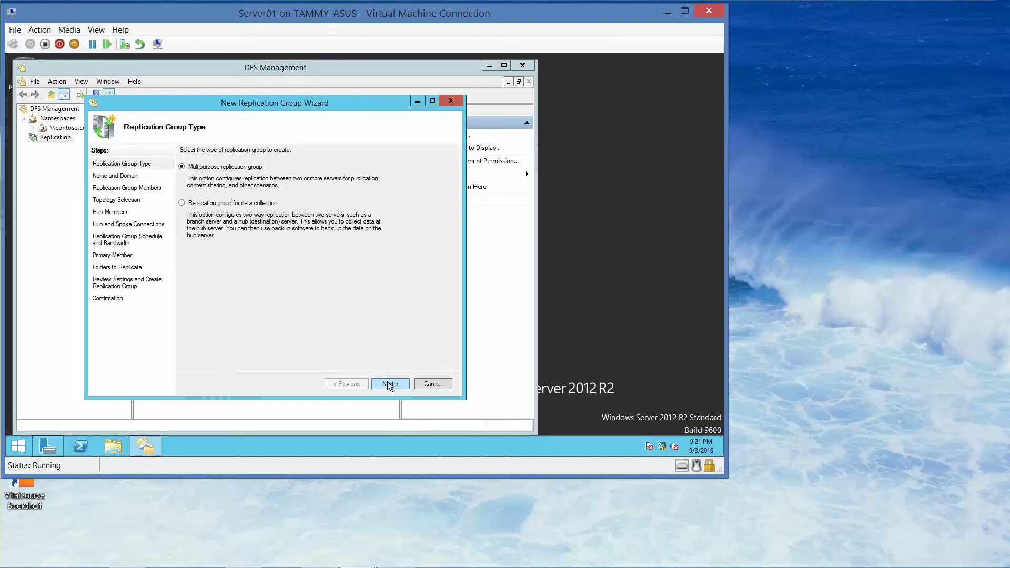
{"action": "left_click", "coordinate": [388, 385]}
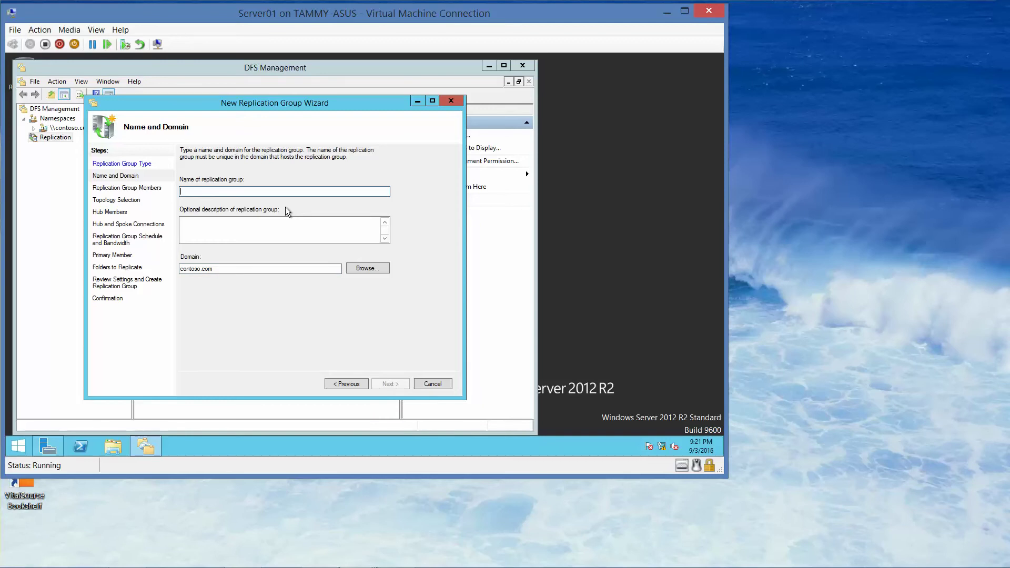
{"action": "type", "text": "Rep1"}
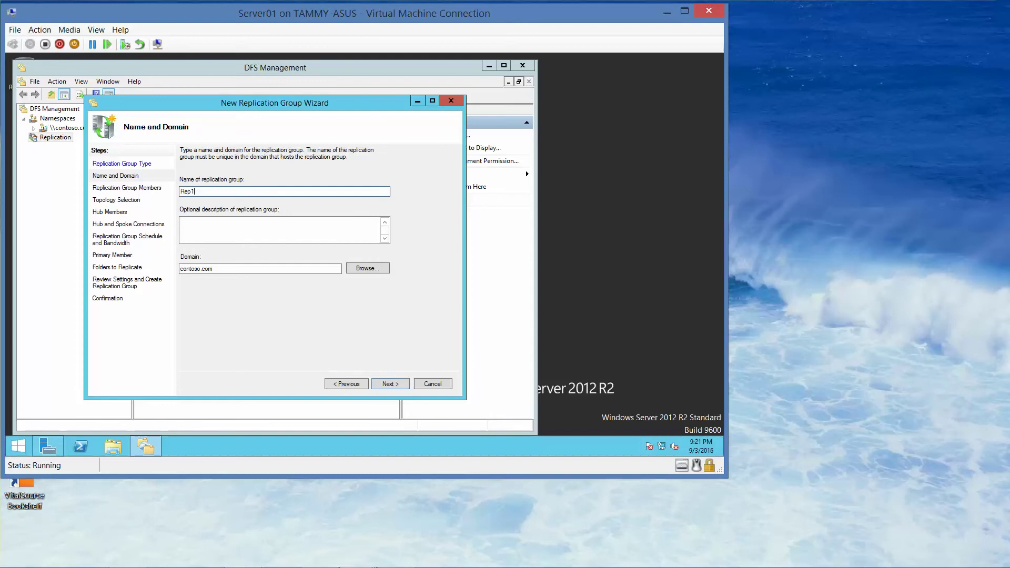
{"action": "left_click", "coordinate": [392, 385]}
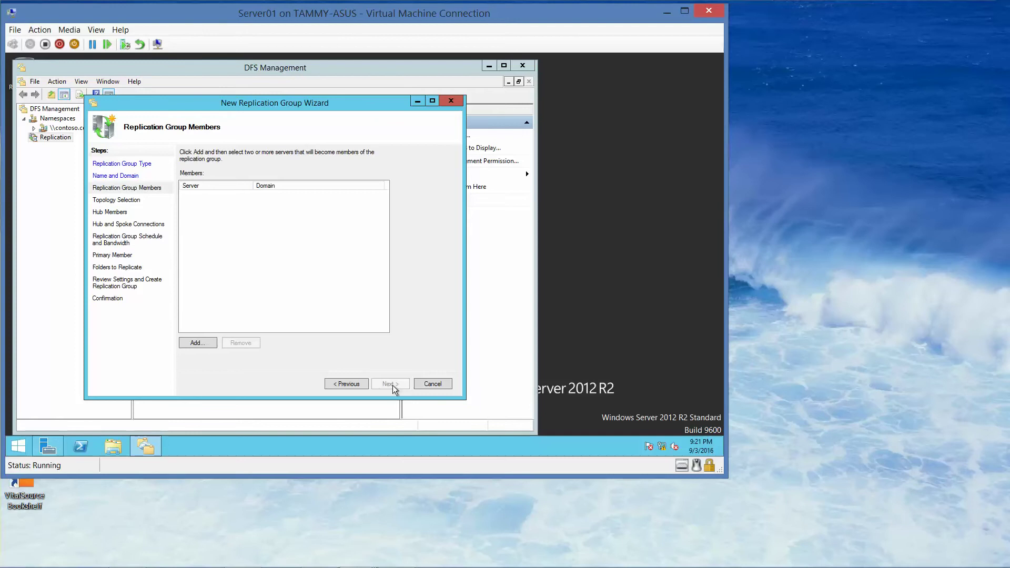
Add Server01 and Server02 as members of the Rep1 replication group
{"action": "left_click", "coordinate": [197, 343]}
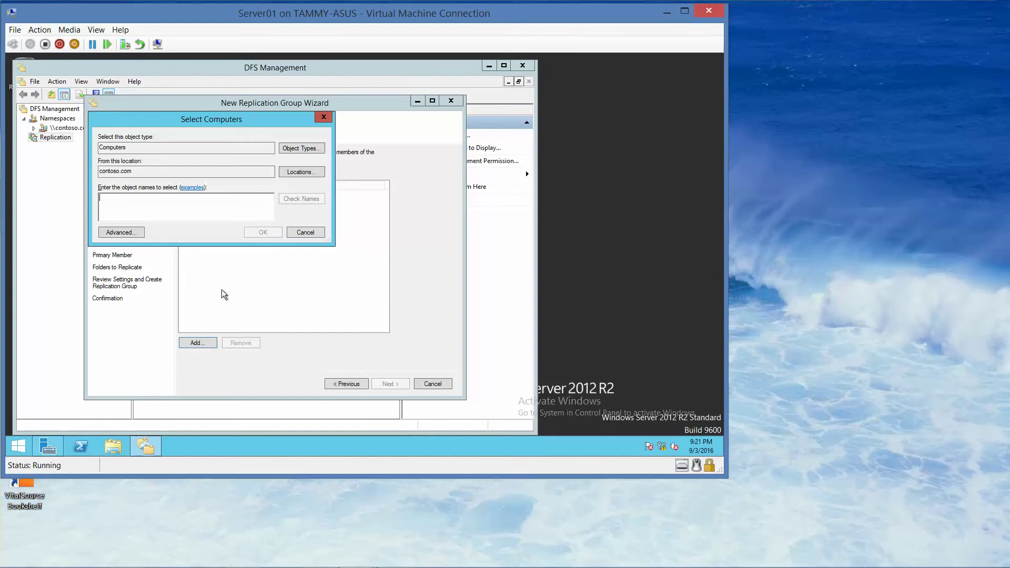
{"action": "type", "text": "S"}
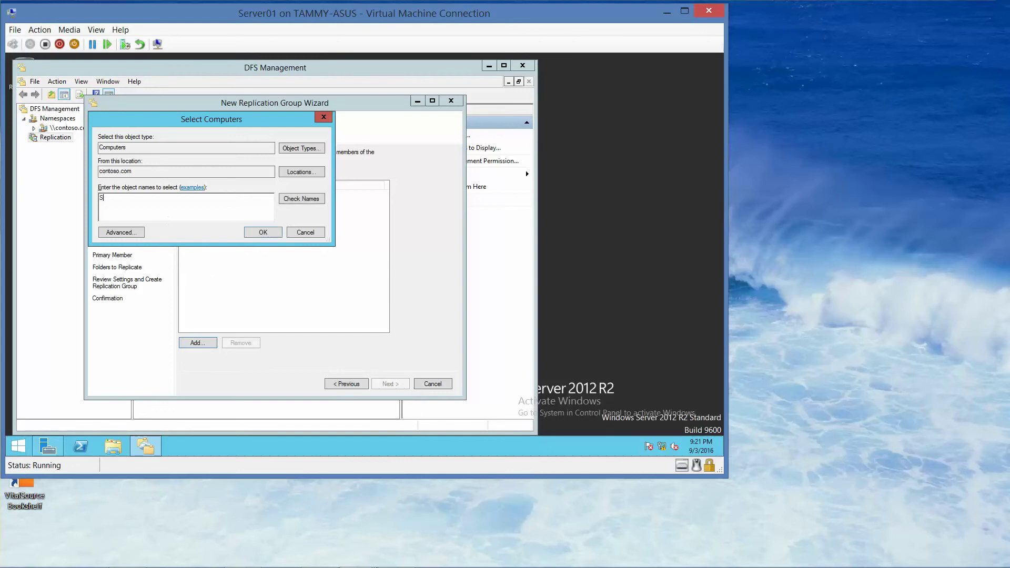
{"action": "type", "text": "erver01"}
{"action": "left_click", "coordinate": [255, 235]}
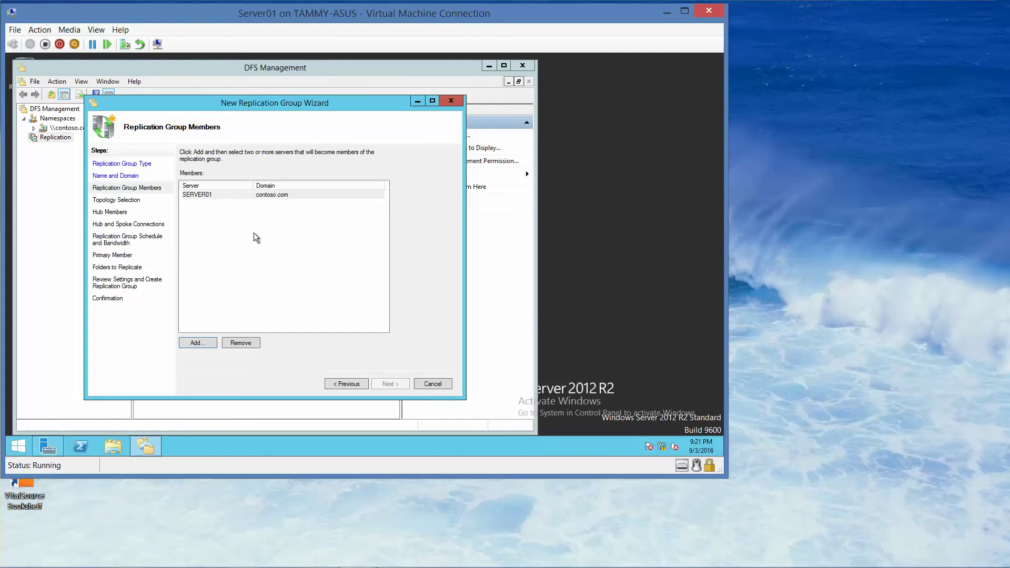
{"action": "left_click", "coordinate": [196, 342]}
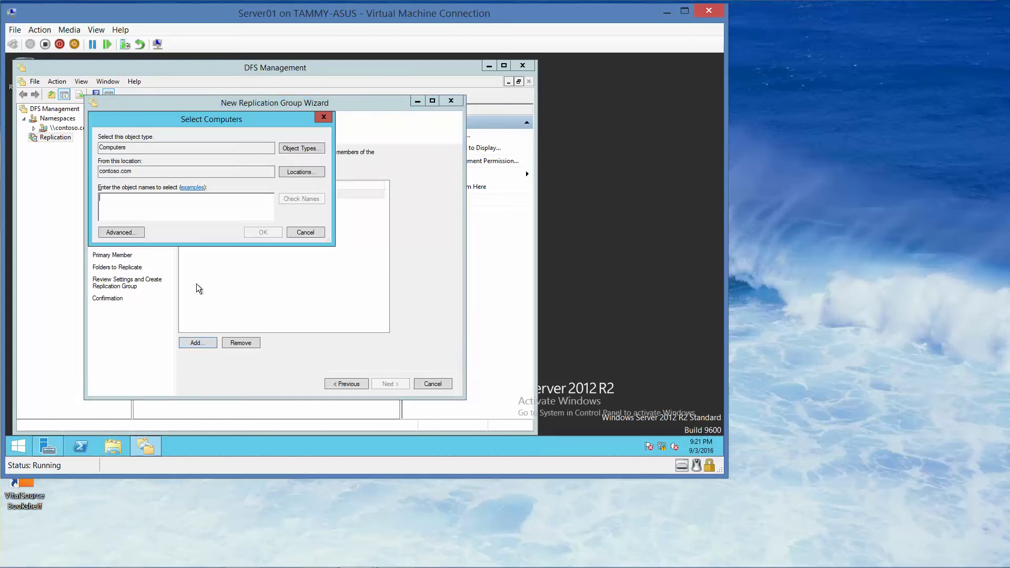
{"action": "type", "text": "S"}
{"action": "key", "text": "BackSpace"}
{"action": "type", "text": "Server02"}
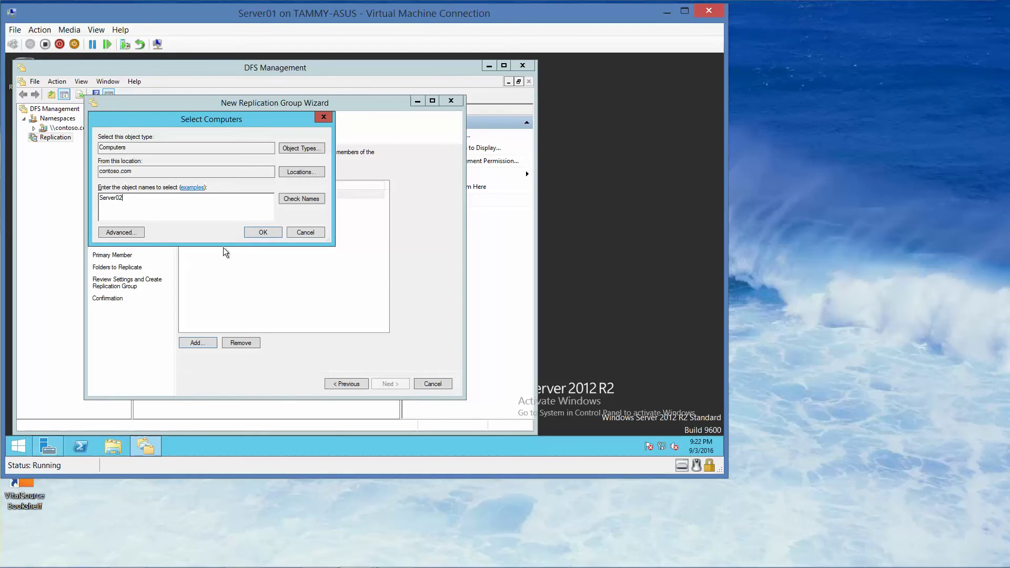
{"action": "left_click", "coordinate": [261, 231]}
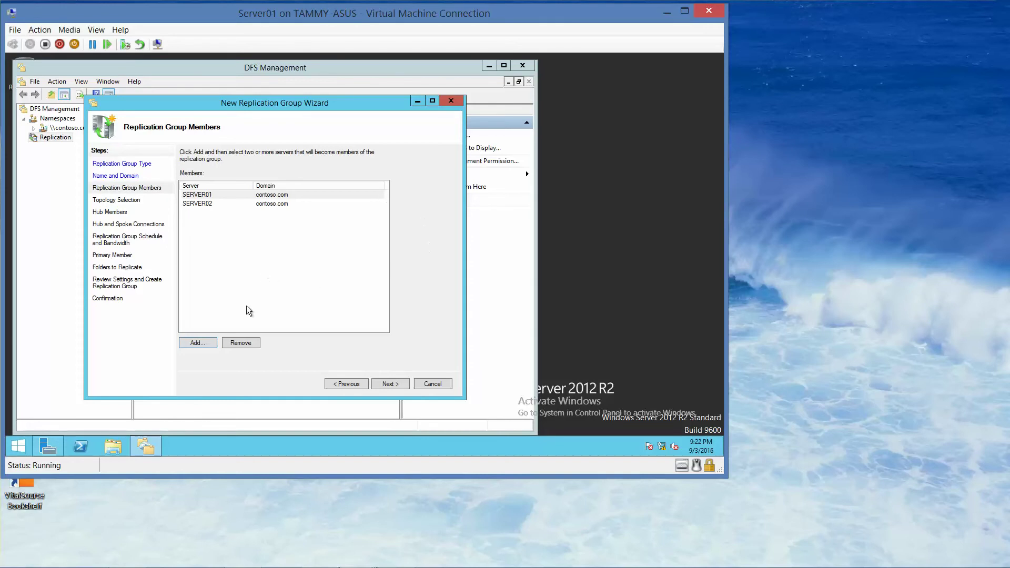
Accept the Full mesh topology and continuous full-bandwidth replication schedule
{"action": "left_click", "coordinate": [390, 381]}
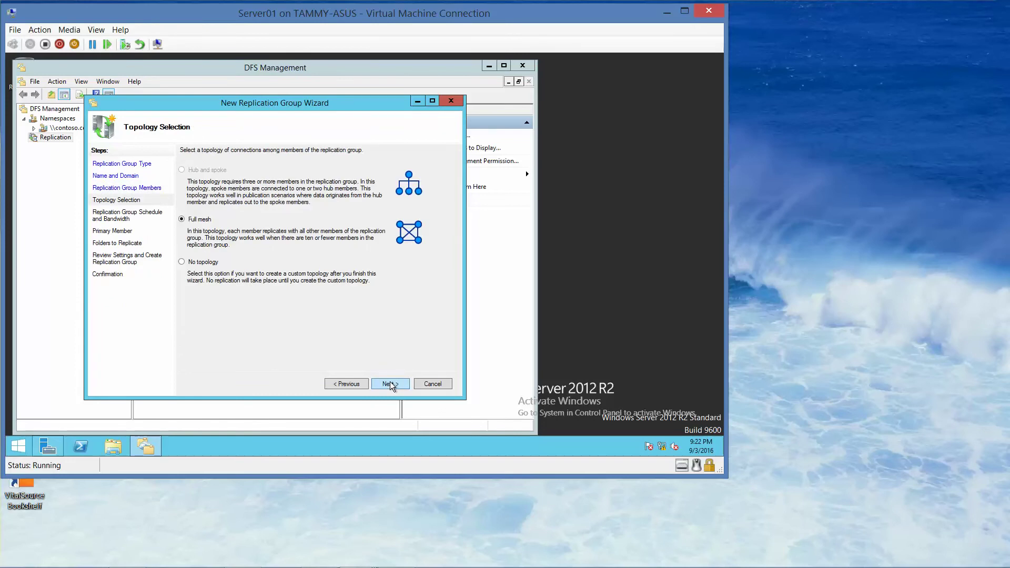
{"action": "left_click", "coordinate": [395, 385]}
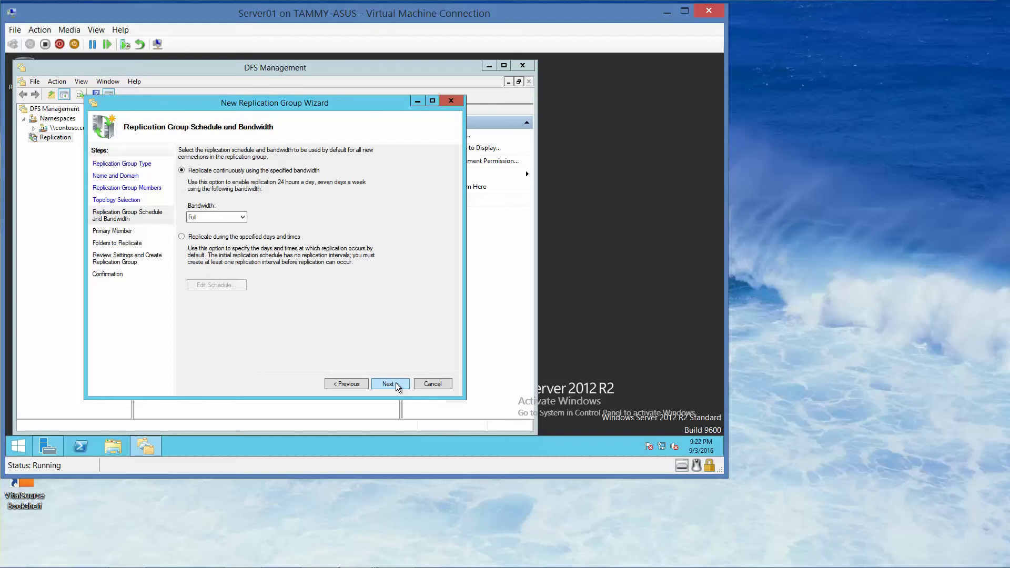
{"action": "left_click", "coordinate": [395, 384]}
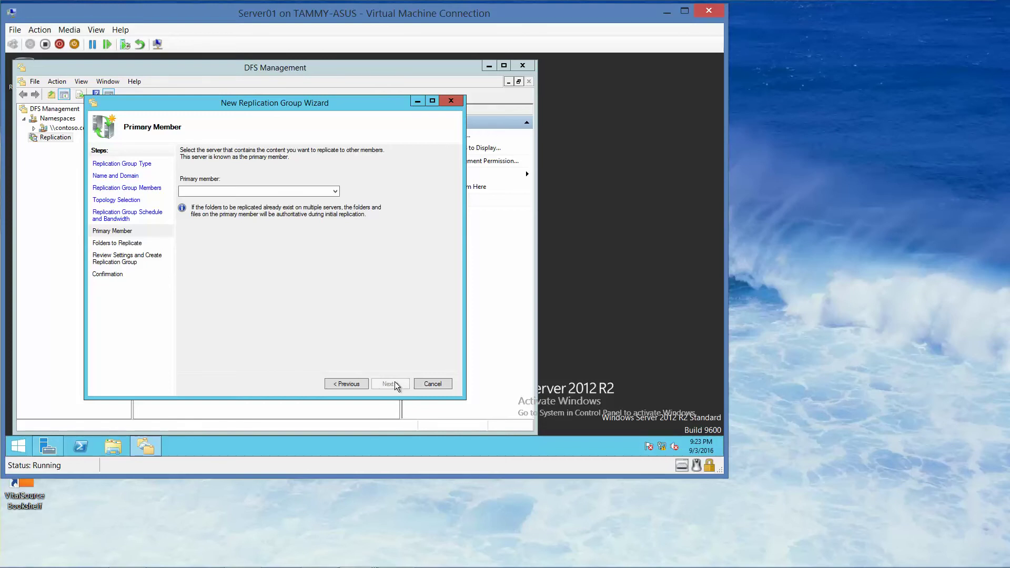
{"action": "mouse_move", "coordinate": [441, 565]}
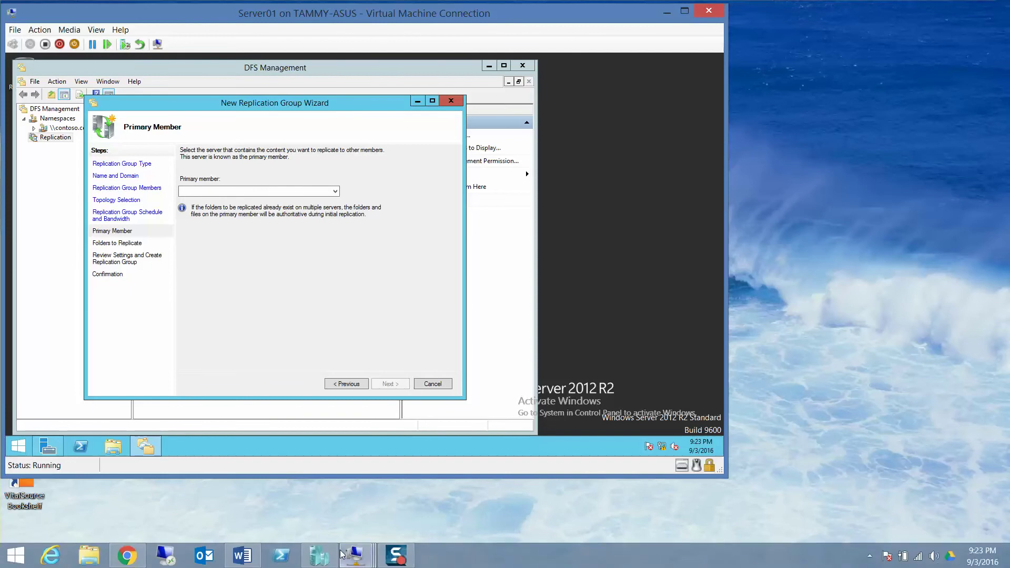
{"action": "left_click", "coordinate": [249, 556]}
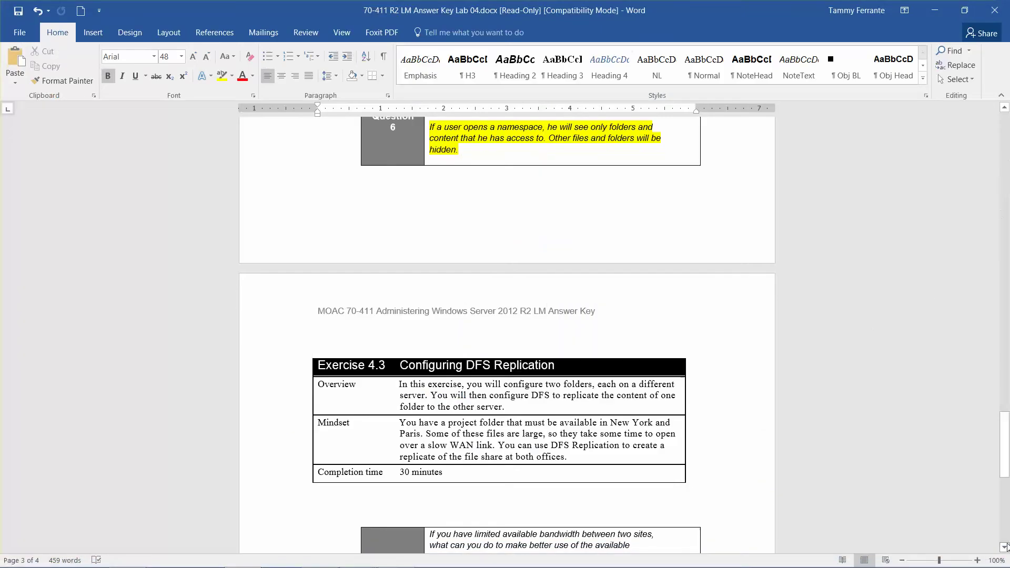
{"action": "left_click_drag", "start_coordinate": [1006, 468], "coordinate": [1005, 483]}
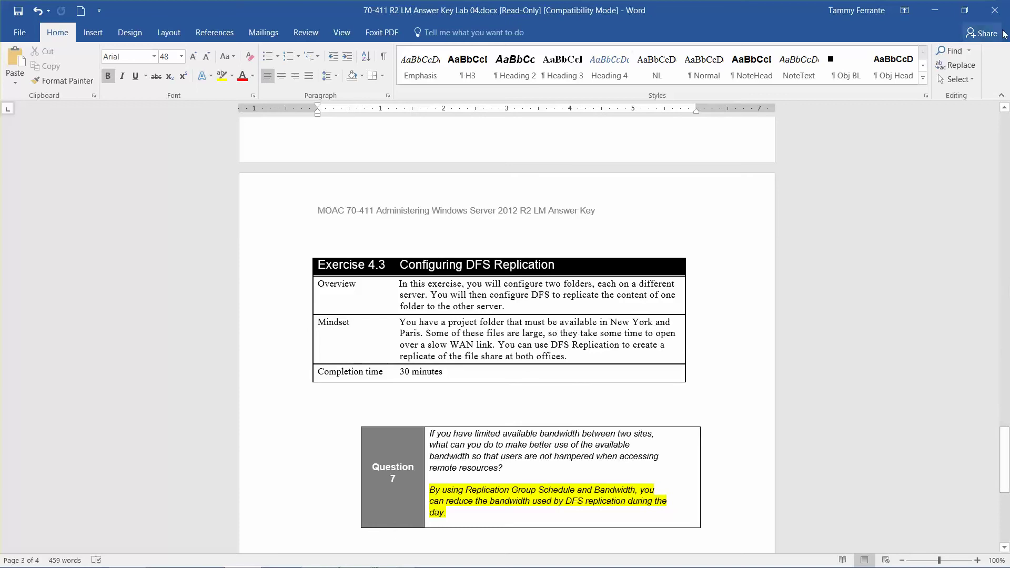
{"action": "left_click", "coordinate": [934, 10]}
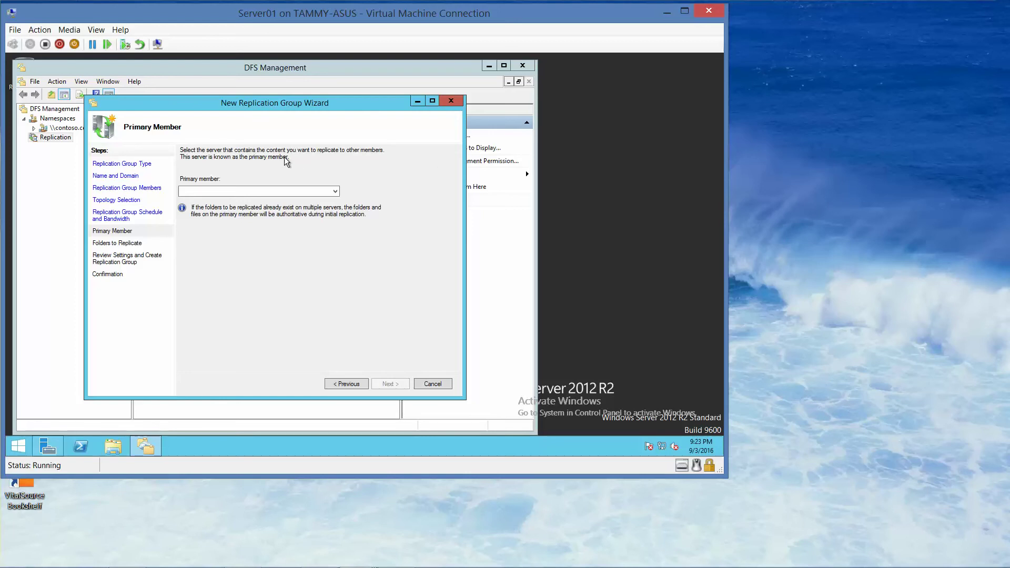
Choose SERVER01 as the primary member of Rep1
{"action": "left_click", "coordinate": [330, 192]}
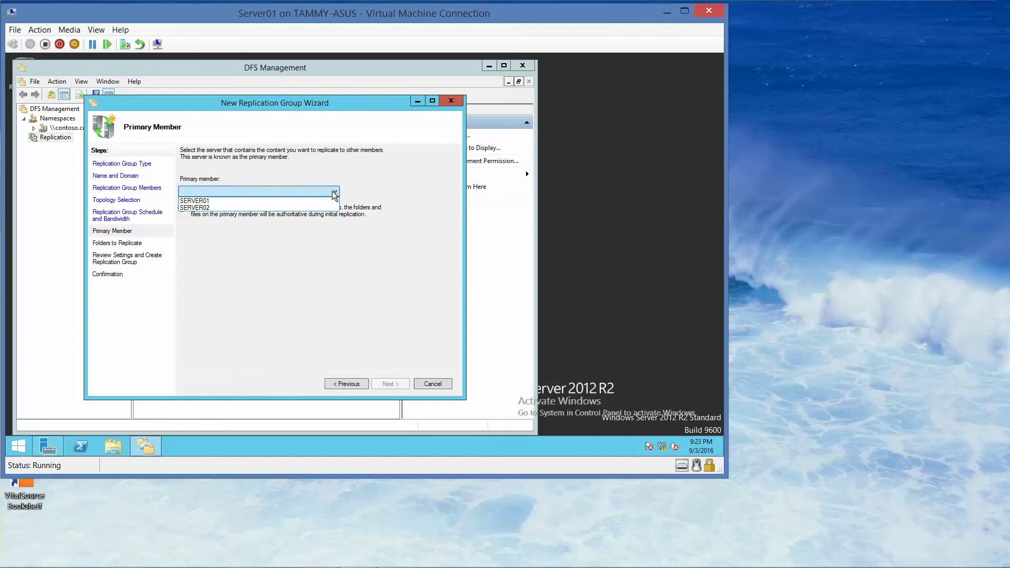
{"action": "left_click", "coordinate": [214, 204]}
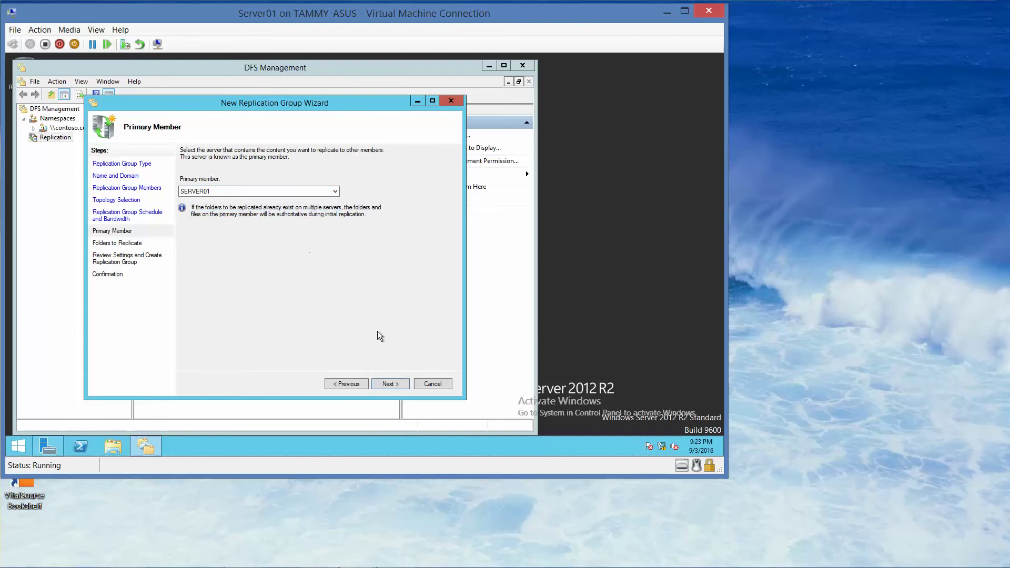
{"action": "left_click", "coordinate": [387, 384]}
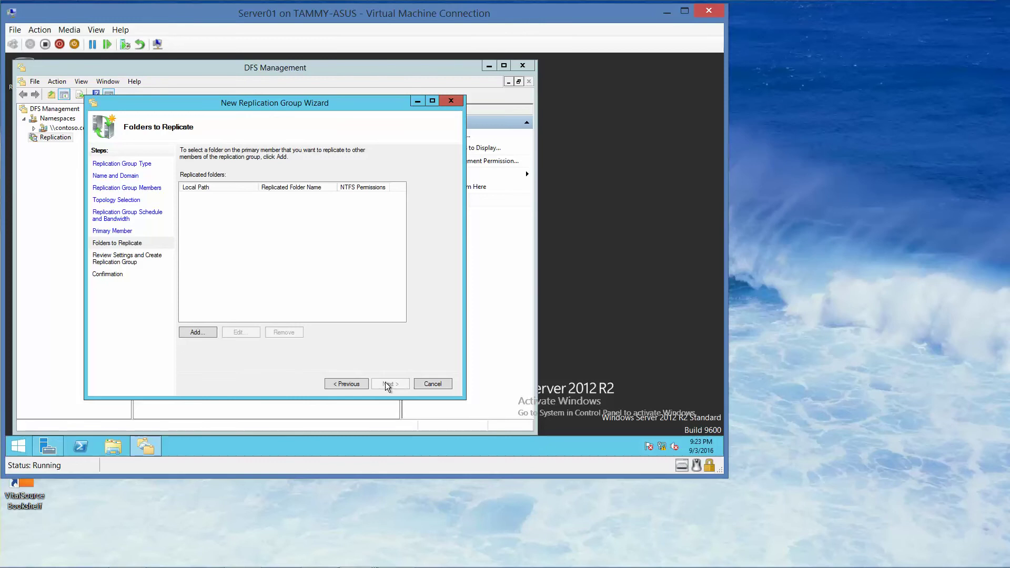
Add c:\Share3 as the folder to replicate
{"action": "left_click", "coordinate": [195, 333]}
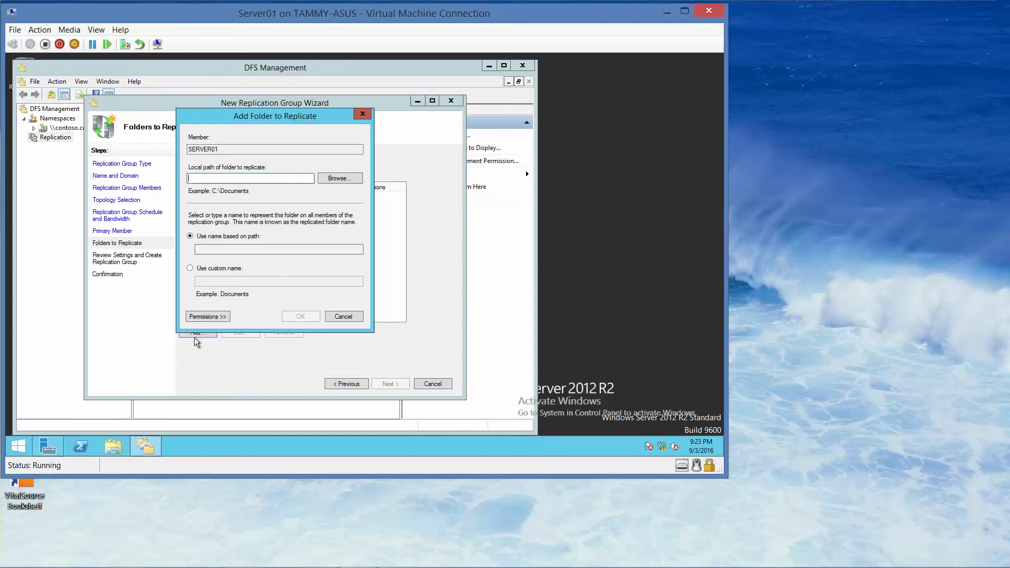
{"action": "type", "text": "c:\\Share3"}
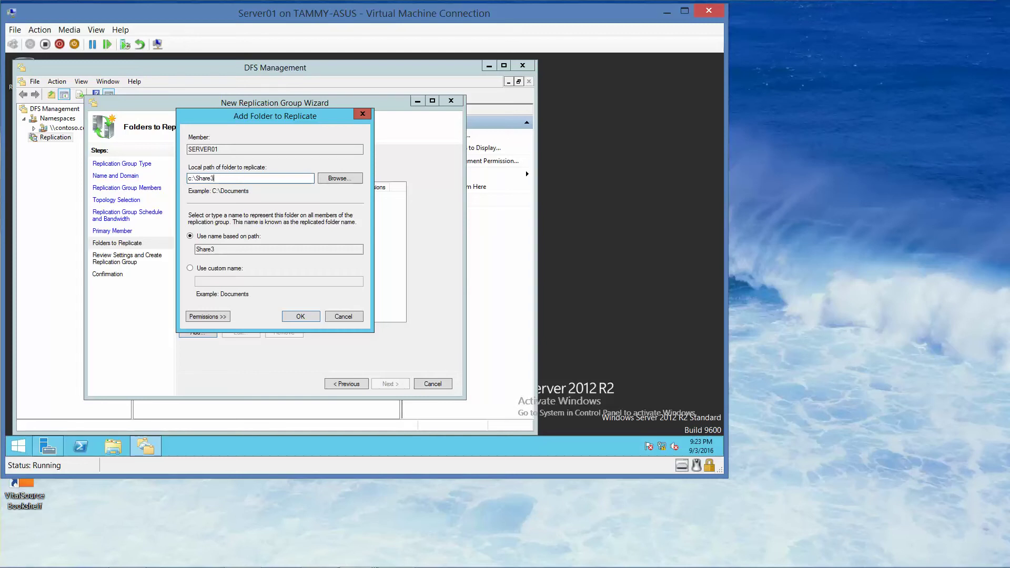
{"action": "left_click", "coordinate": [301, 316]}
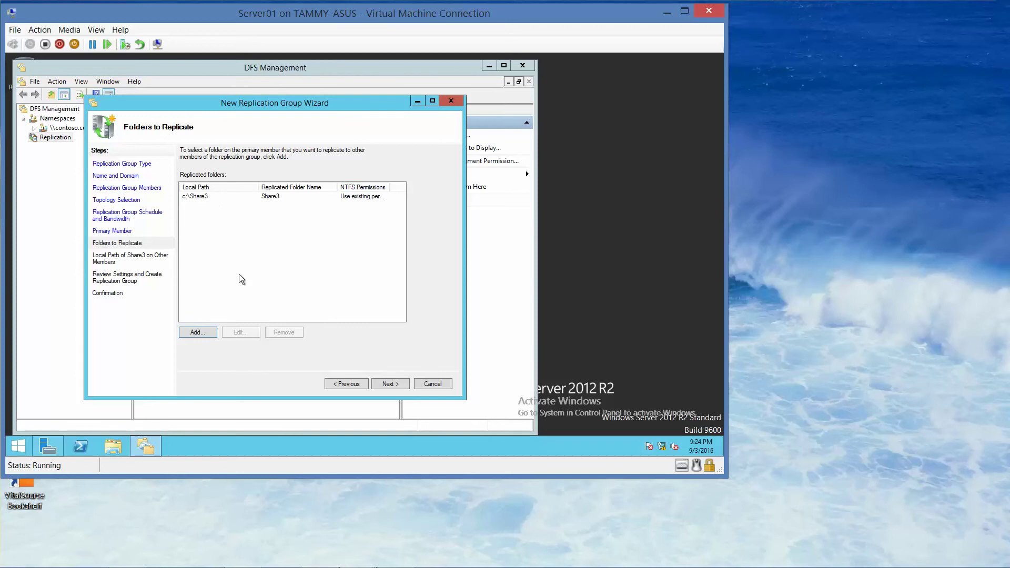
Make SERVER02 an enabled Share3 member with local path c:\Share3
{"action": "left_click", "coordinate": [385, 383]}
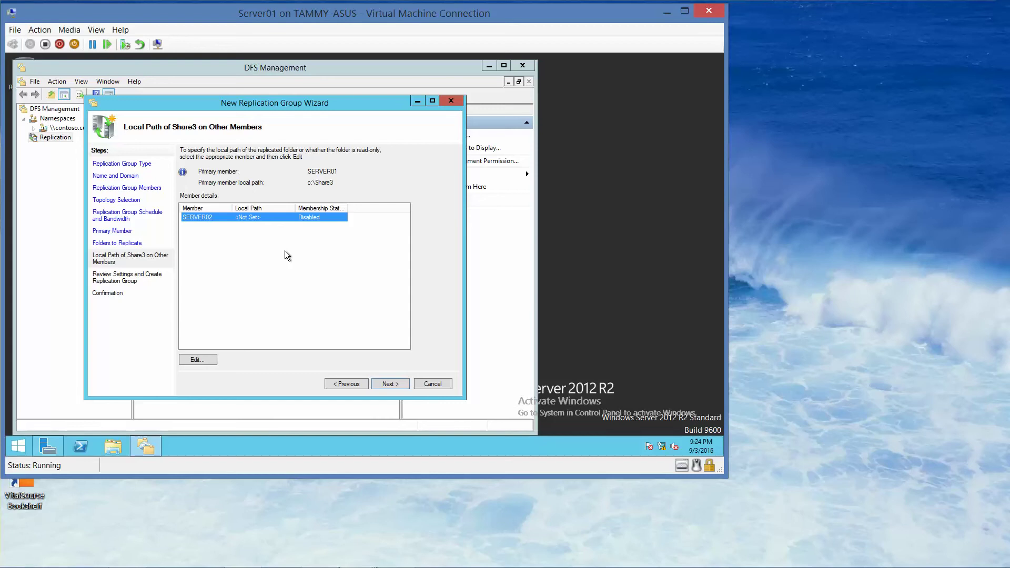
{"action": "left_click", "coordinate": [197, 359]}
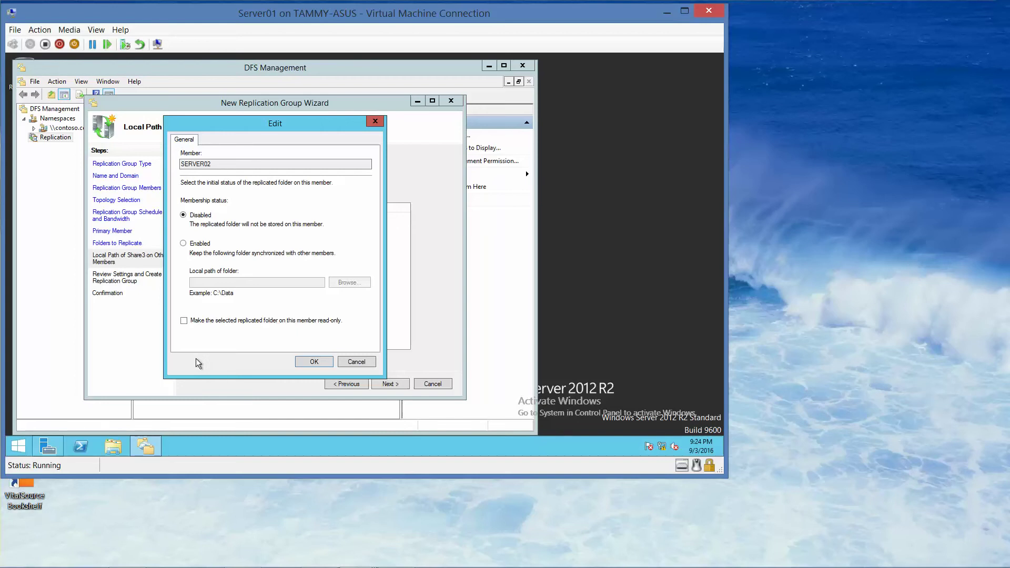
{"action": "left_click", "coordinate": [184, 244]}
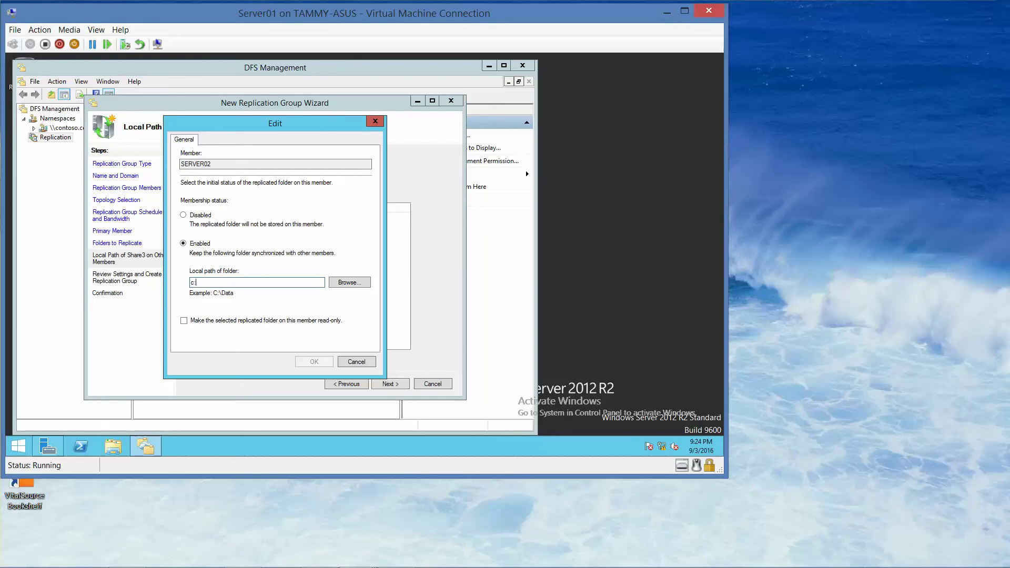
{"action": "type", "text": "\\Share3"}
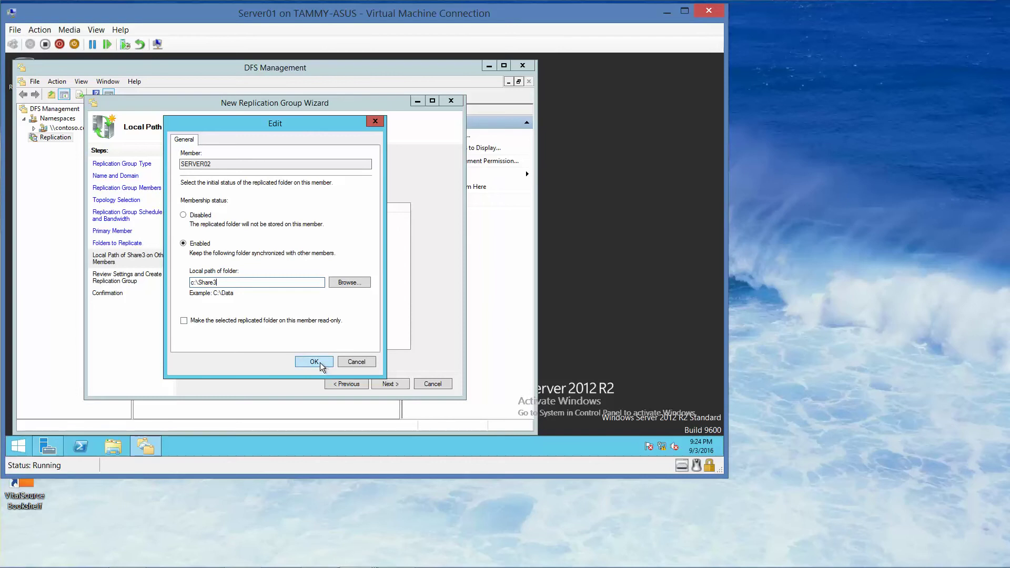
{"action": "left_click", "coordinate": [315, 362]}
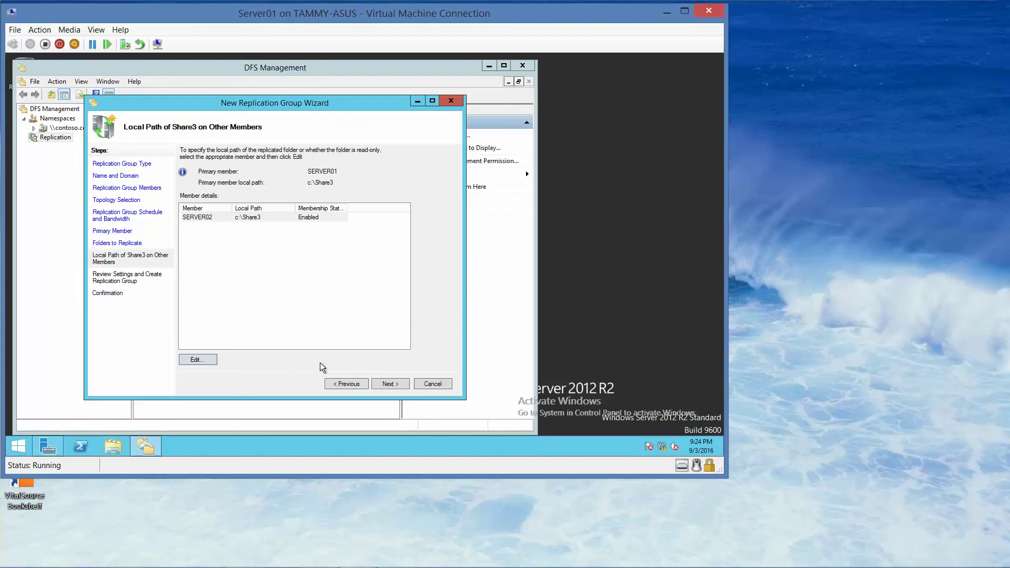
Create the Rep1 group from the reviewed settings and dismiss the replication delay notice
{"action": "left_click", "coordinate": [390, 384]}
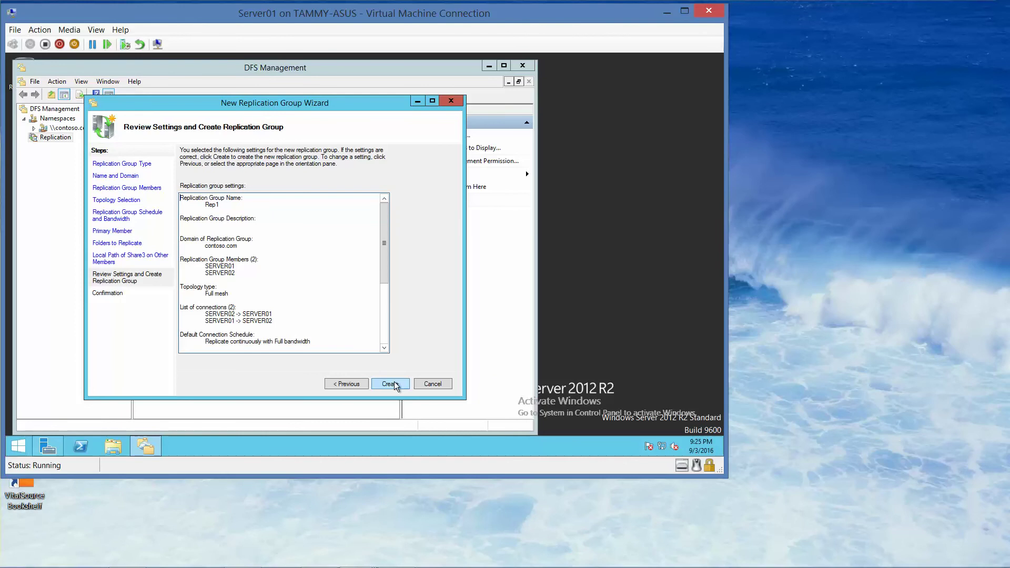
{"action": "left_click", "coordinate": [396, 383]}
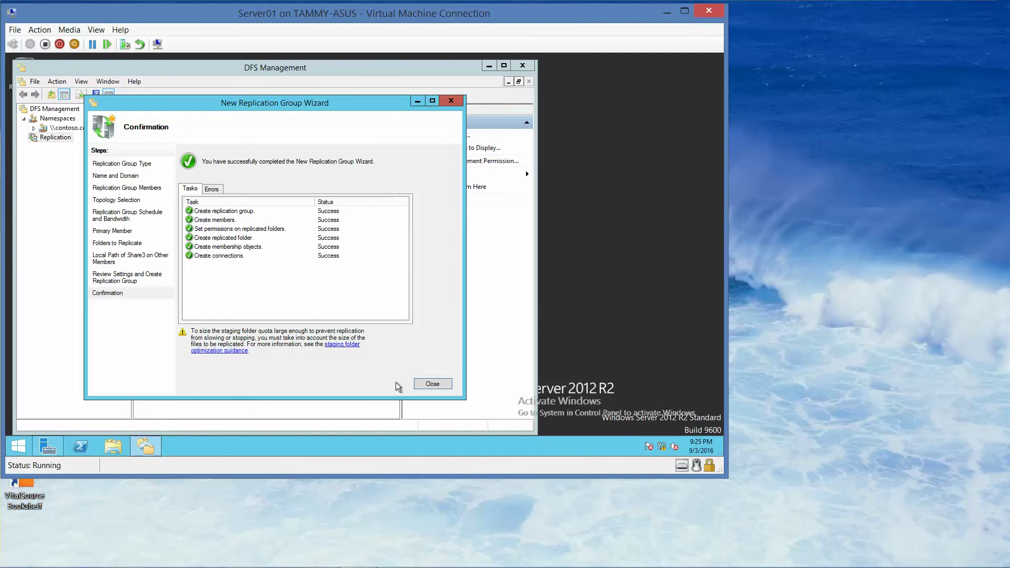
{"action": "left_click", "coordinate": [436, 383]}
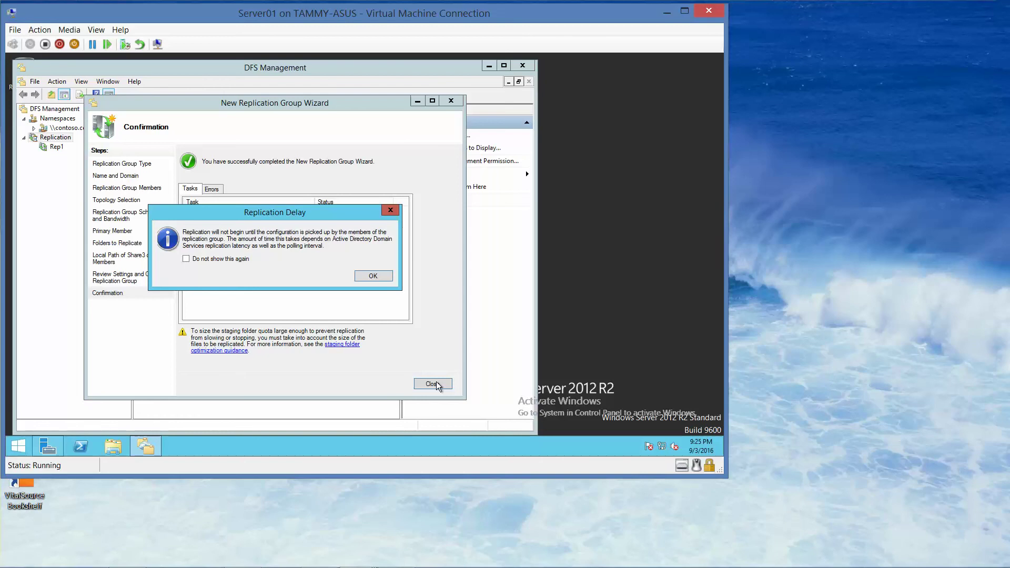
{"action": "left_click", "coordinate": [374, 276]}
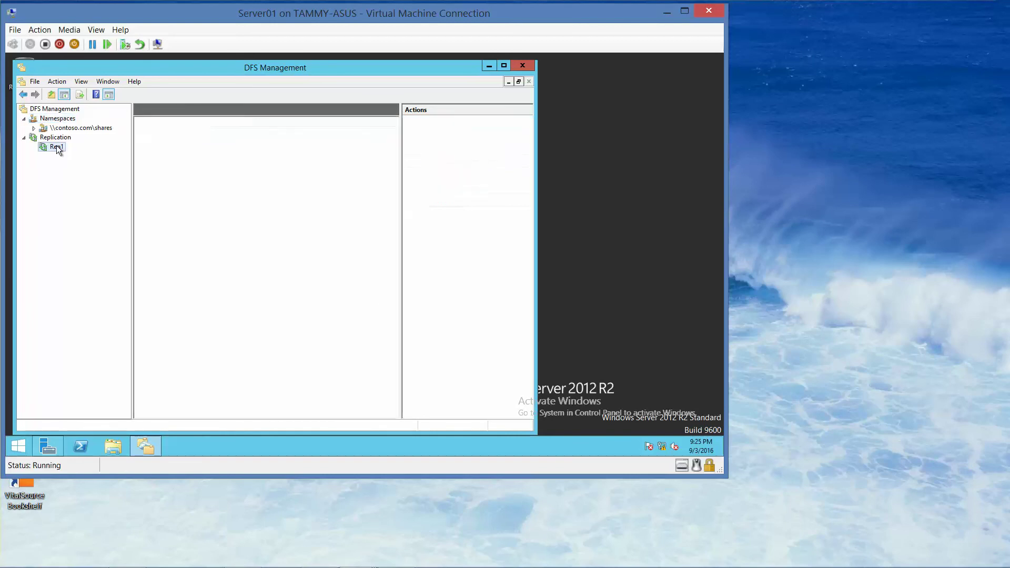
Select Rep1 to list Share3 memberships on SERVER01 and SERVER02, each with 4.00 GB staging quota
{"action": "left_click", "coordinate": [57, 147]}
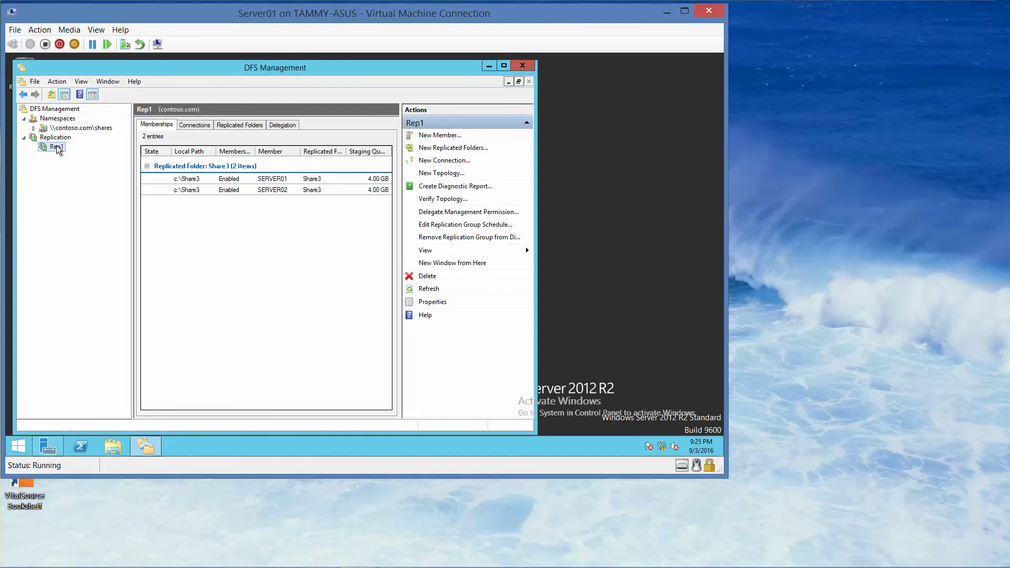
Browse to the Share3 folder on Local Disk (C:)
{"action": "left_click", "coordinate": [108, 449]}
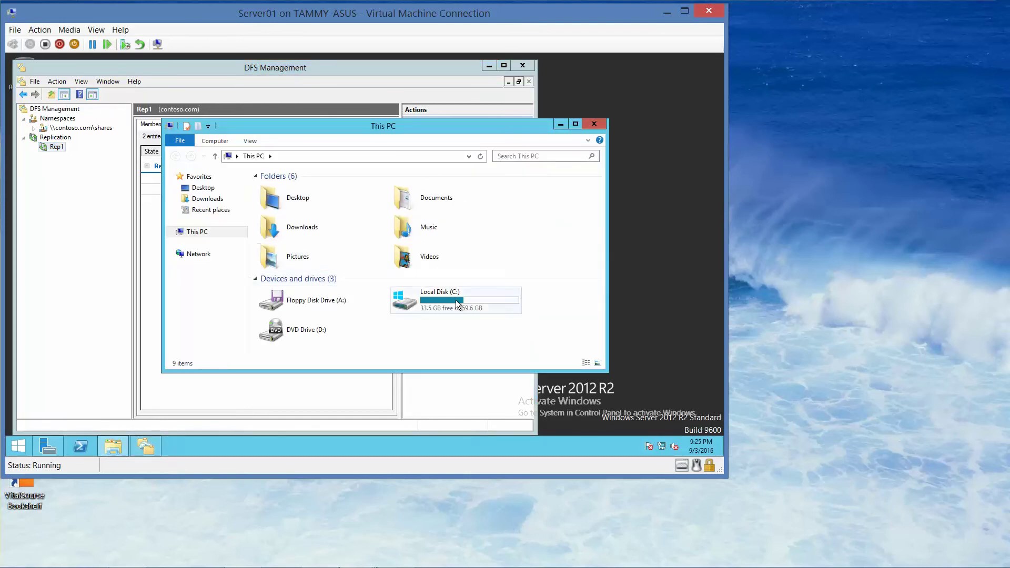
{"action": "double_click", "coordinate": [458, 304]}
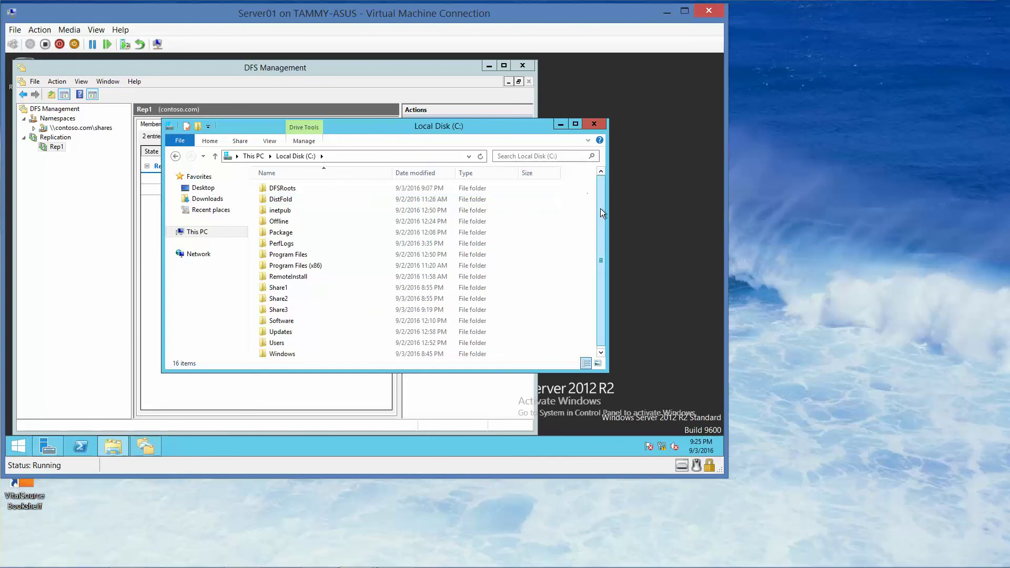
{"action": "left_click_drag", "start_coordinate": [601, 209], "coordinate": [604, 260]}
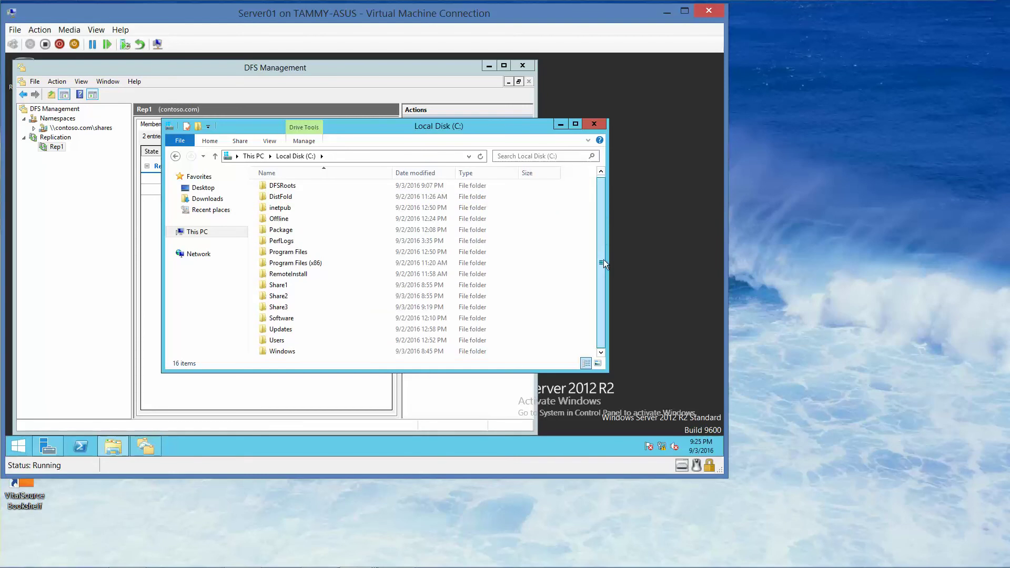
{"action": "double_click", "coordinate": [278, 309]}
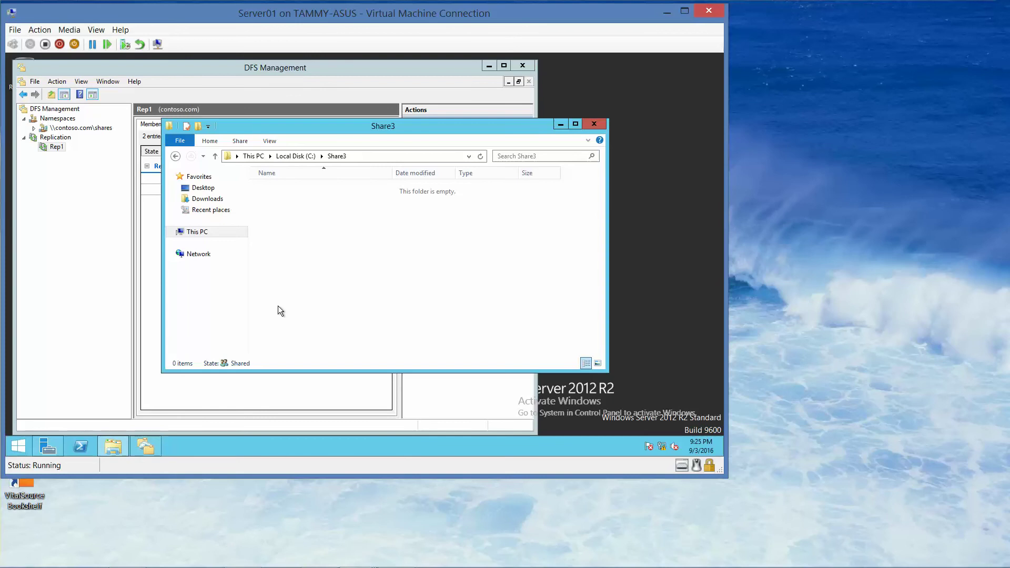
Create a new text document in Share3 named Doc1
{"action": "right_click", "coordinate": [295, 307]}
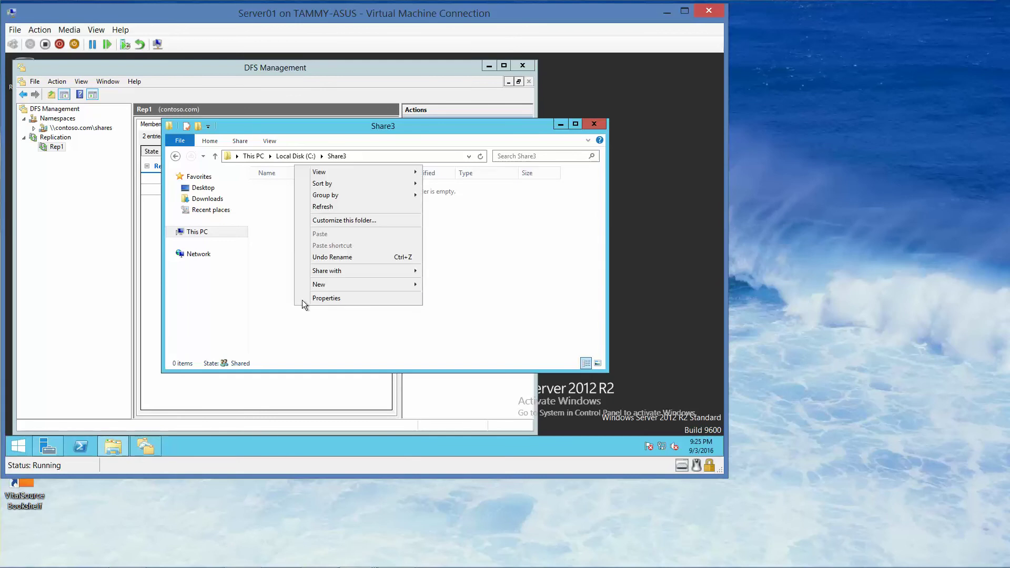
{"action": "mouse_move", "coordinate": [321, 288]}
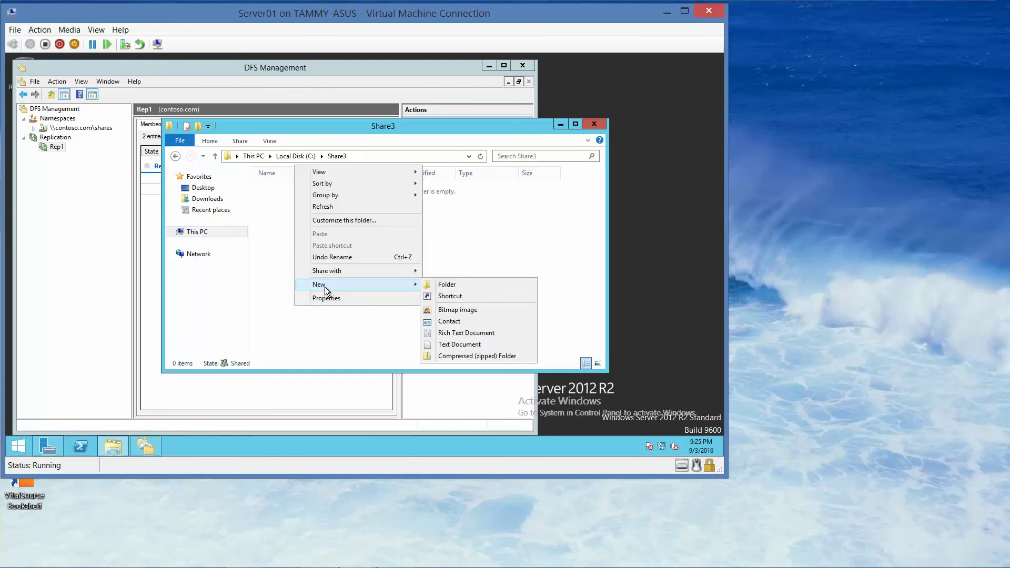
{"action": "left_click", "coordinate": [463, 345]}
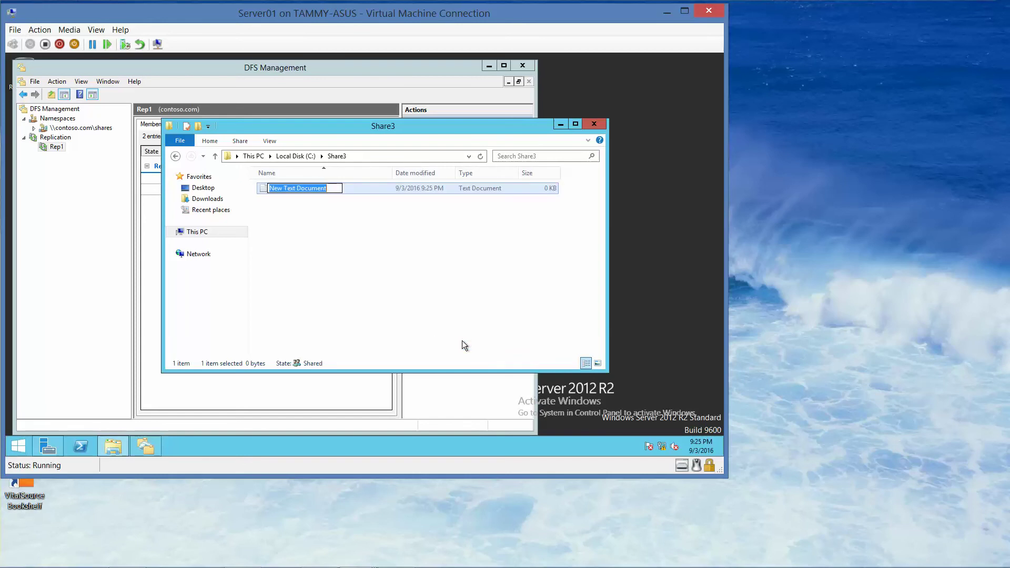
{"action": "type", "text": "Do"}
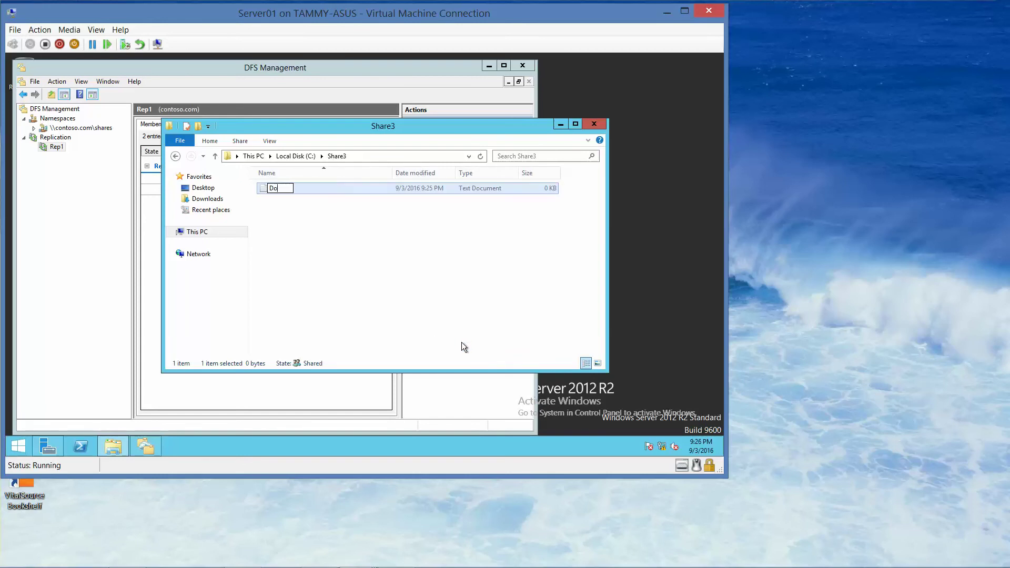
{"action": "type", "text": "c1"}
{"action": "key", "text": "Return"}
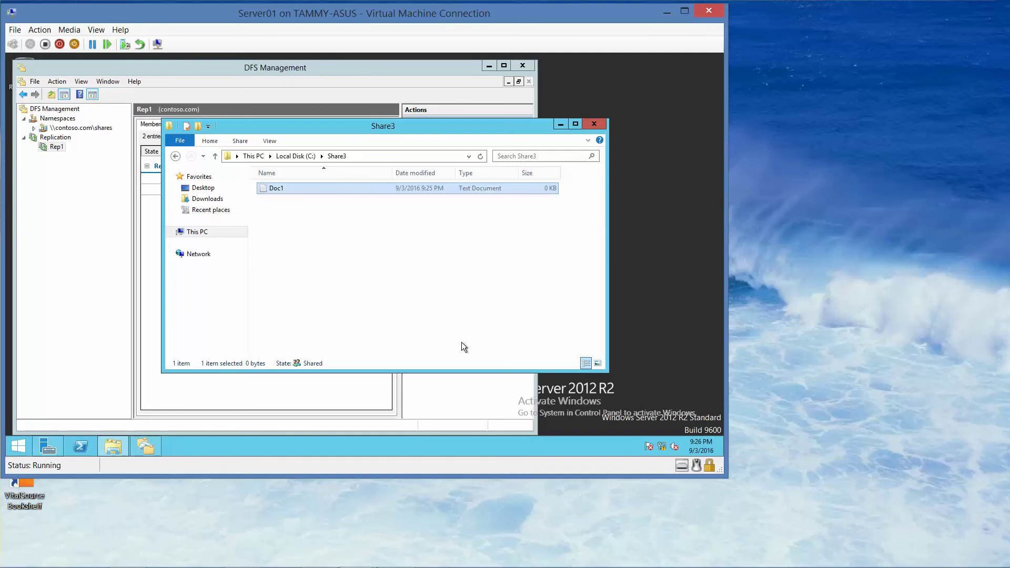
Type a line of name text into Doc1, save it and exit Notepad
{"action": "double_click", "coordinate": [279, 187]}
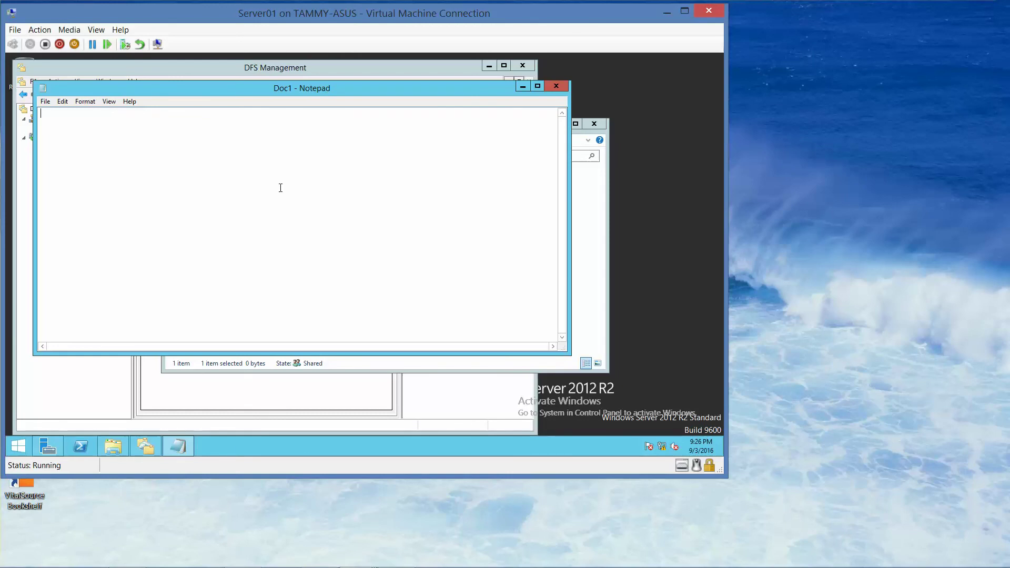
{"action": "type", "text": "First Last Name Name"}
{"action": "left_click", "coordinate": [47, 101]}
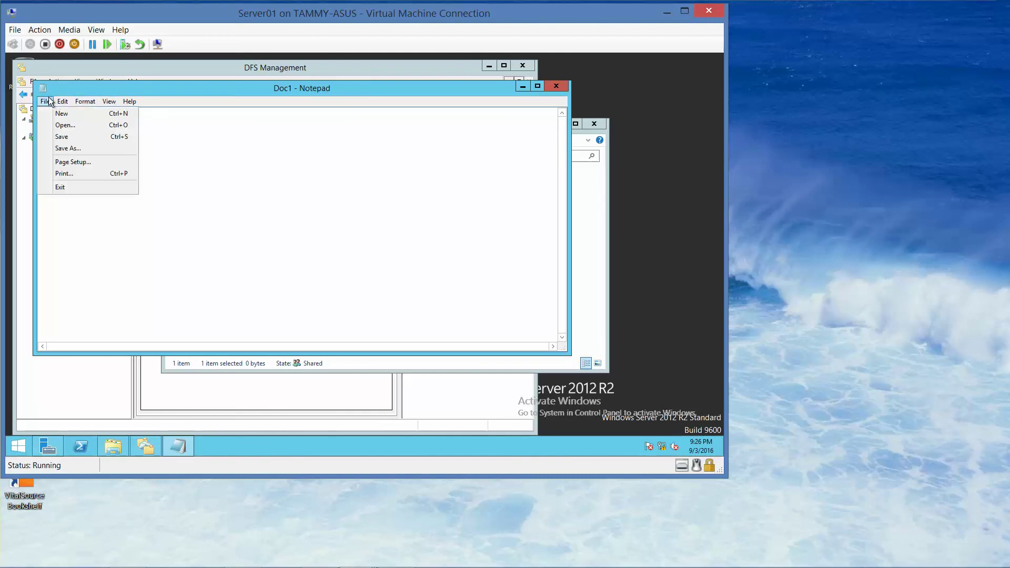
{"action": "left_click", "coordinate": [65, 136]}
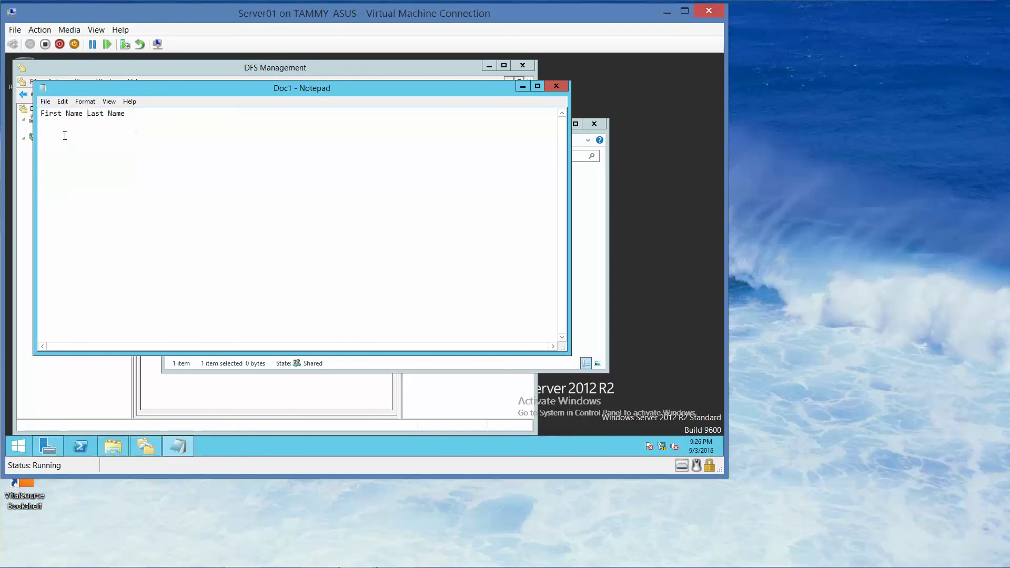
{"action": "left_click", "coordinate": [46, 102]}
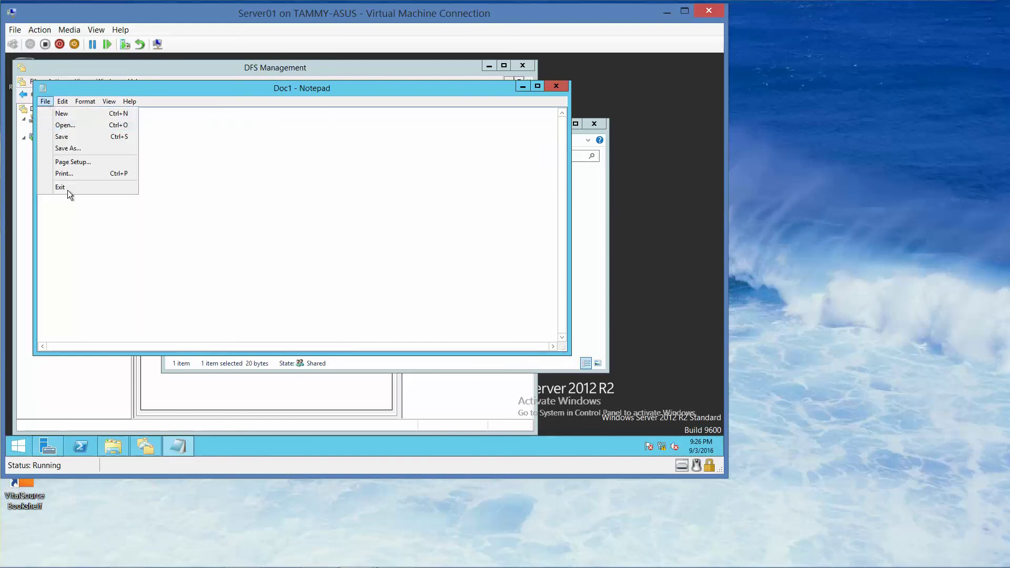
{"action": "left_click", "coordinate": [68, 189]}
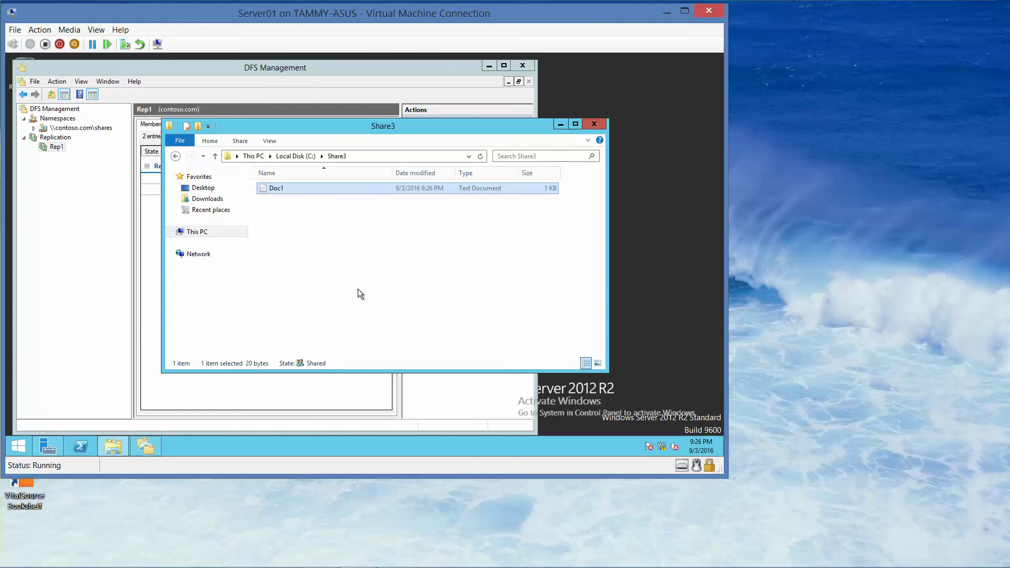
On Server02, open Share3 and refresh it with Back/Forward until Doc1 appears
{"action": "mouse_move", "coordinate": [195, 555]}
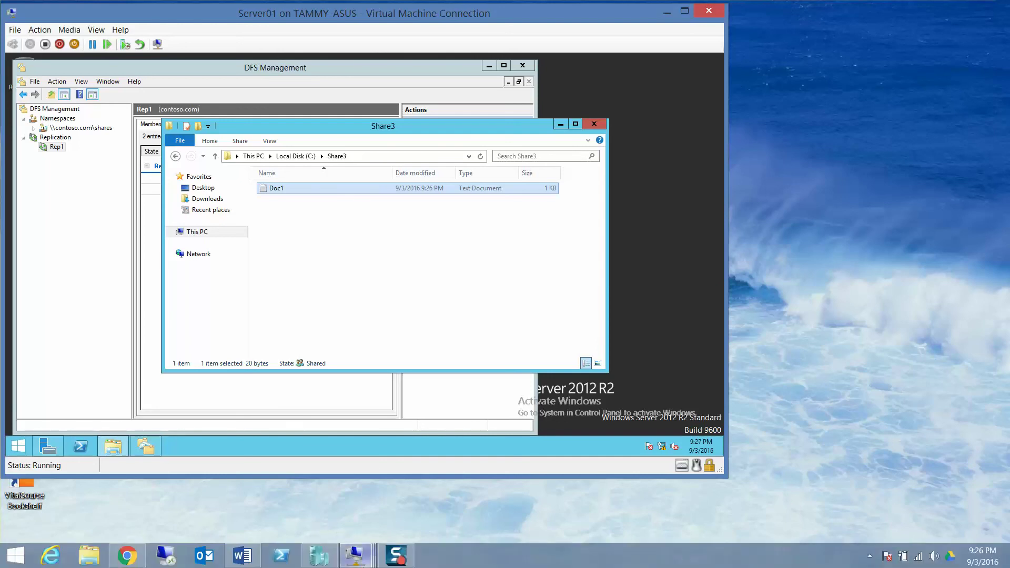
{"action": "mouse_move", "coordinate": [356, 559]}
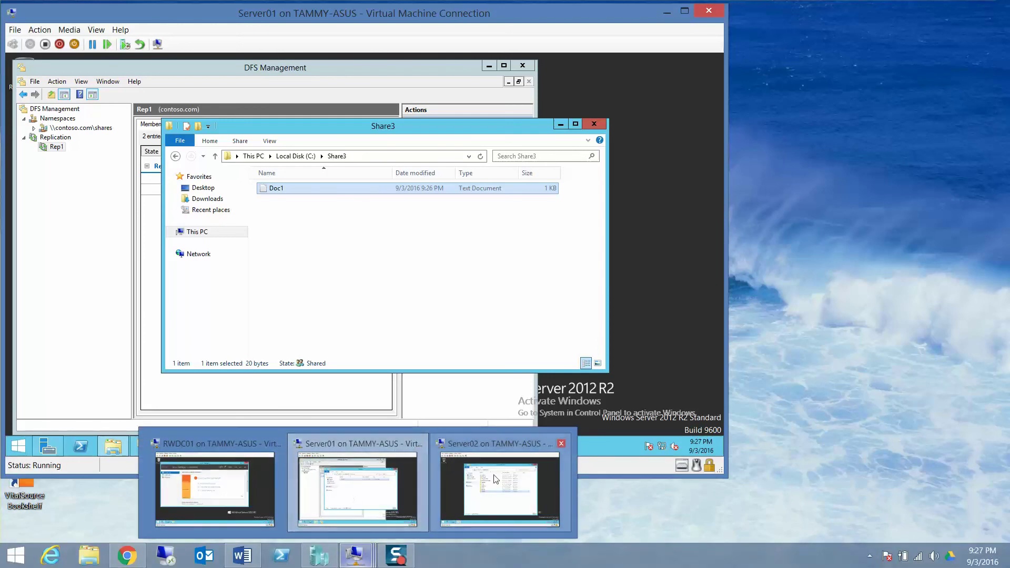
{"action": "left_click", "coordinate": [473, 463]}
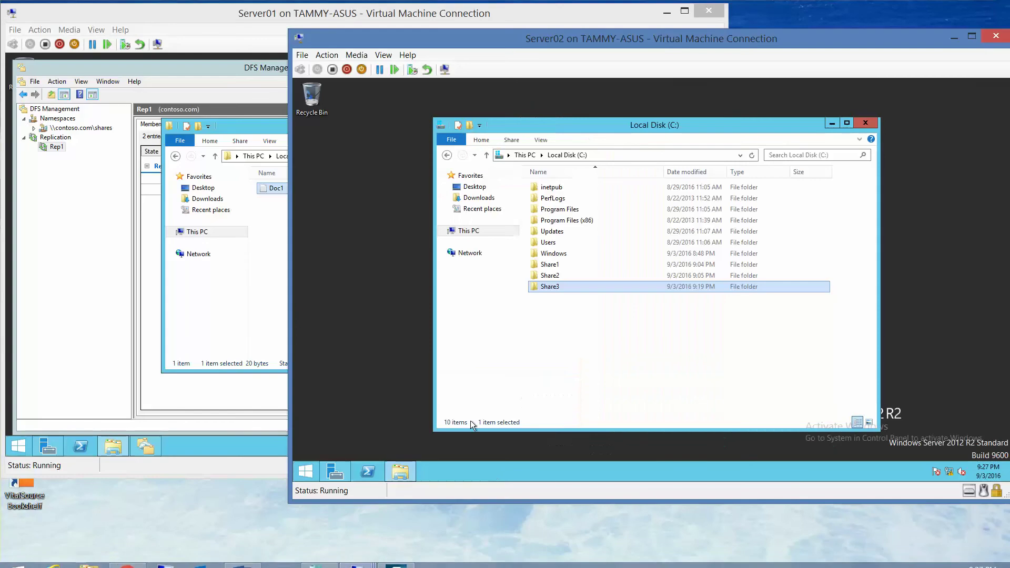
{"action": "double_click", "coordinate": [565, 287]}
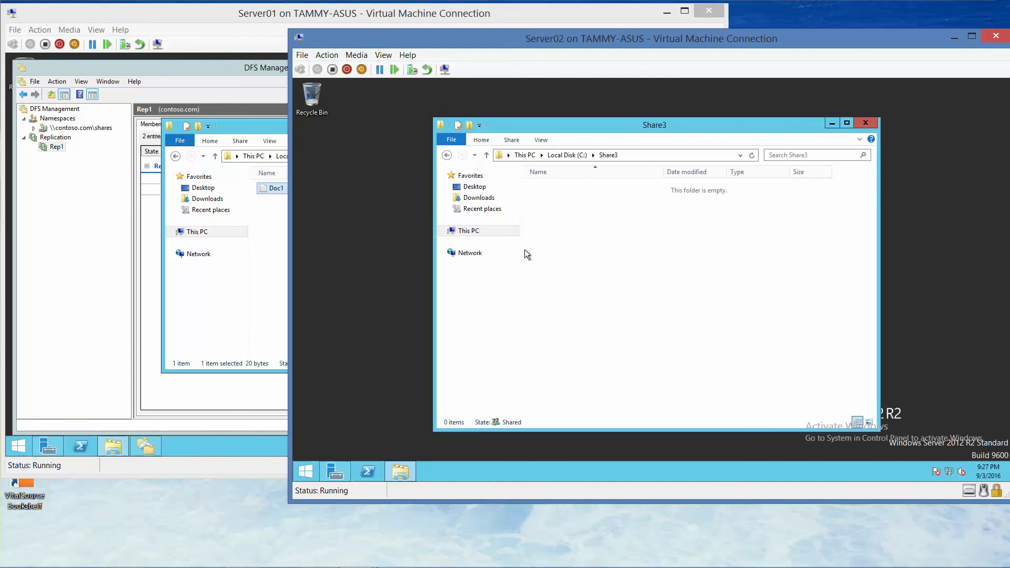
{"action": "left_click", "coordinate": [447, 155]}
{"action": "left_click", "coordinate": [463, 157]}
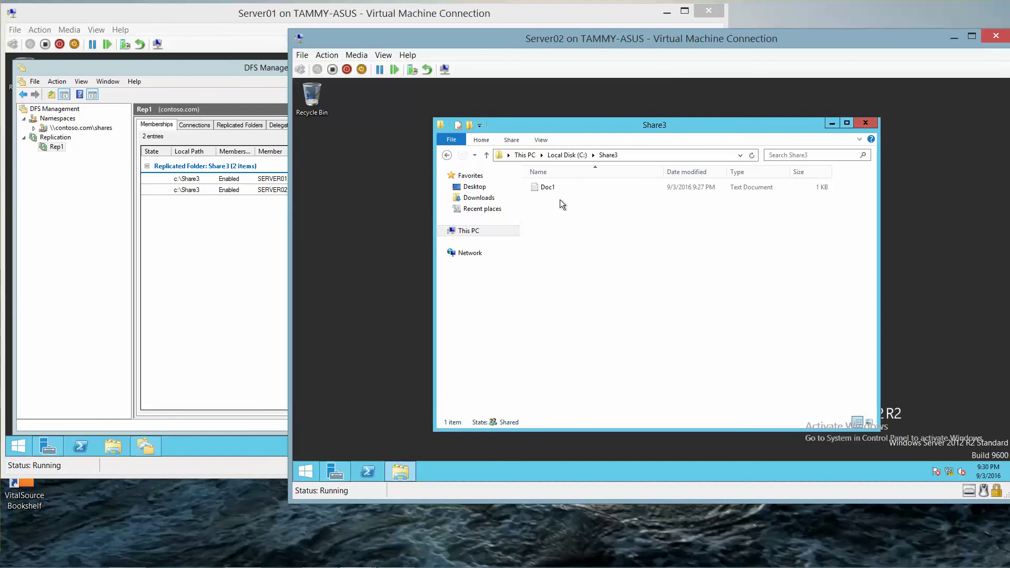
On Server01, widen DFS Management and its columns so both 4.00 GB staging quotas show
{"action": "mouse_move", "coordinate": [542, 567]}
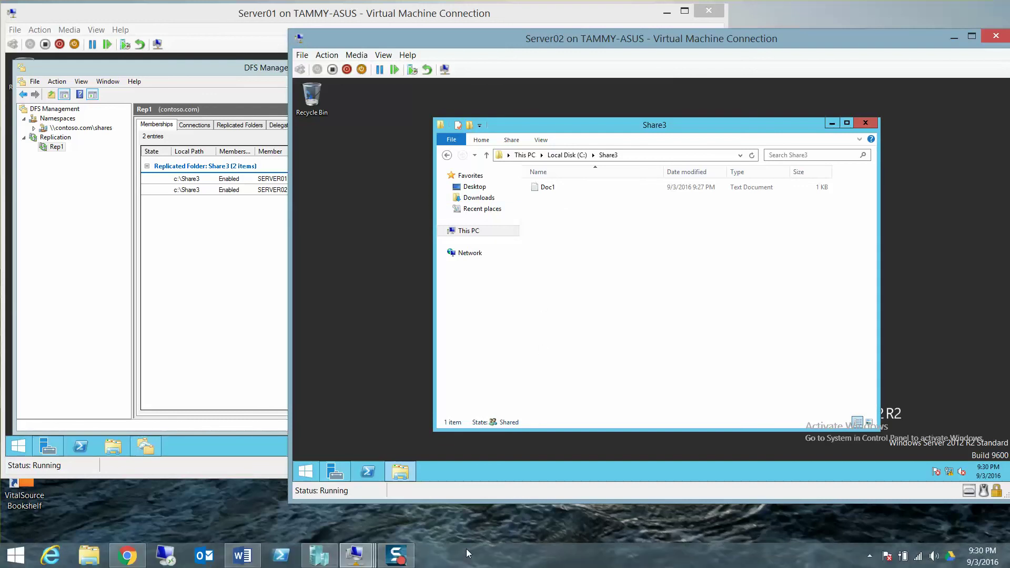
{"action": "left_click", "coordinate": [241, 336]}
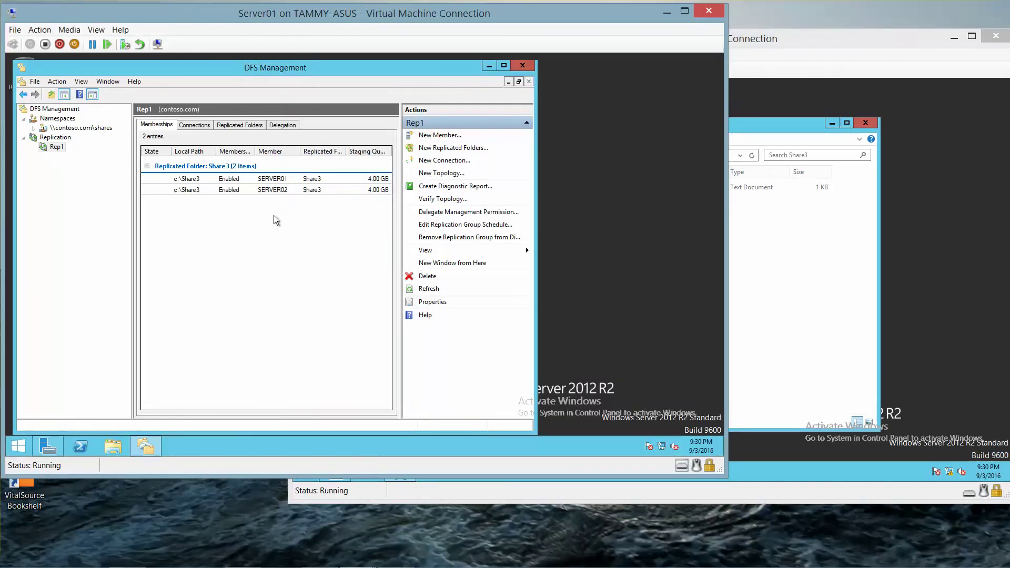
{"action": "left_click_drag", "start_coordinate": [253, 151], "coordinate": [354, 152]}
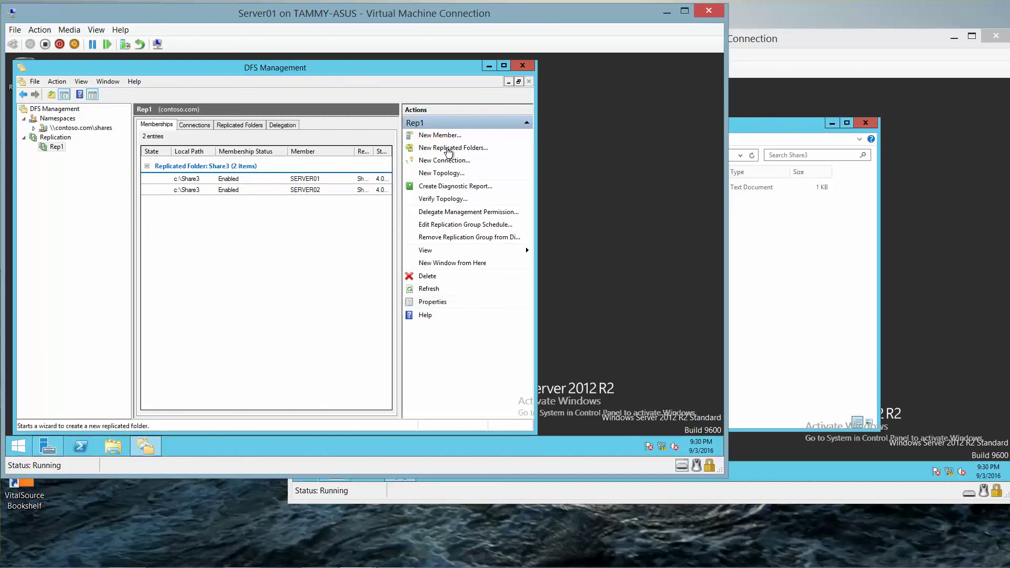
{"action": "left_click_drag", "start_coordinate": [536, 150], "coordinate": [672, 151]}
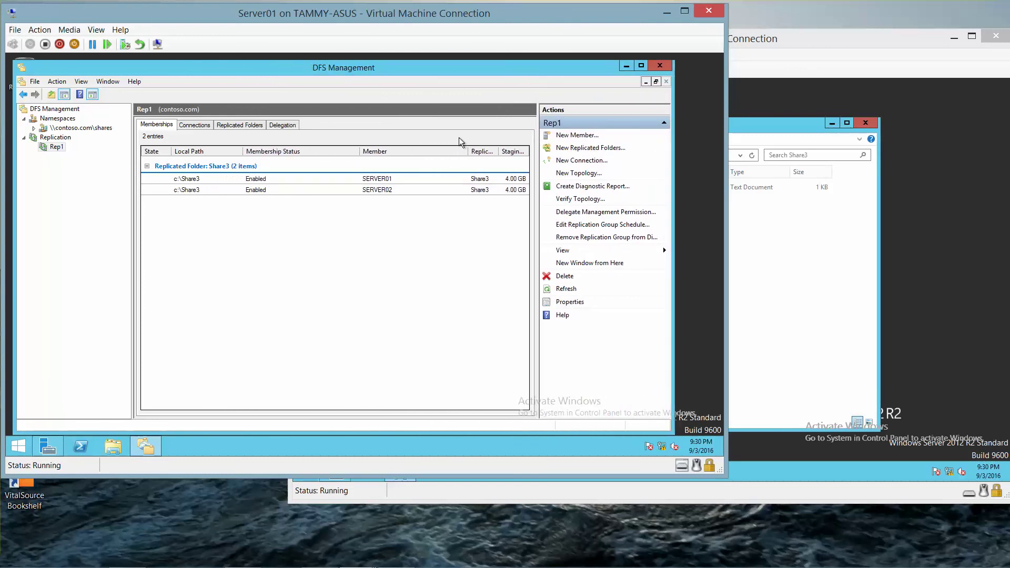
{"action": "left_click_drag", "start_coordinate": [467, 146], "coordinate": [423, 151]}
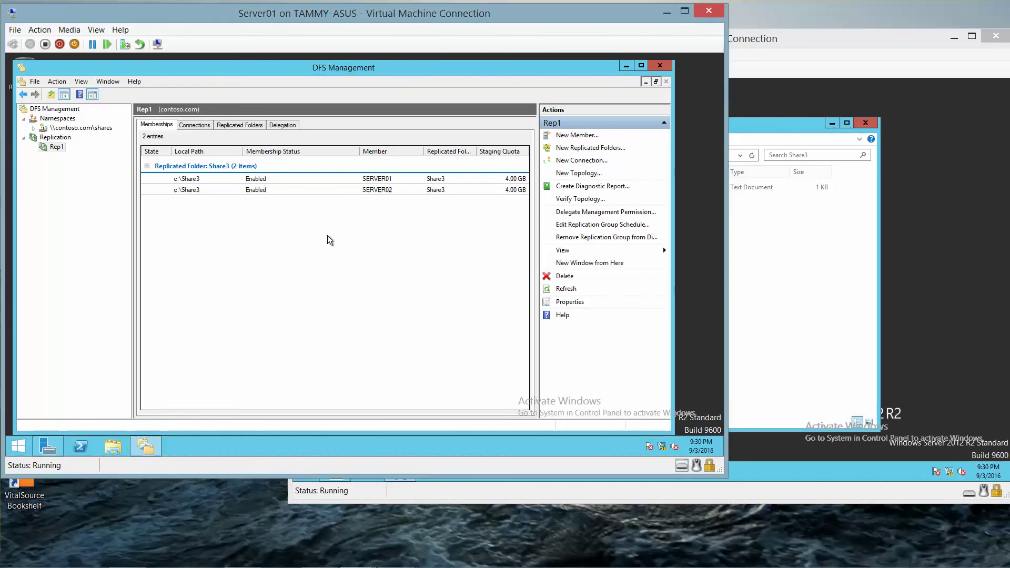
Set SERVER01's Share3 staging quota to 8192 MB in its membership properties
{"action": "right_click", "coordinate": [371, 183]}
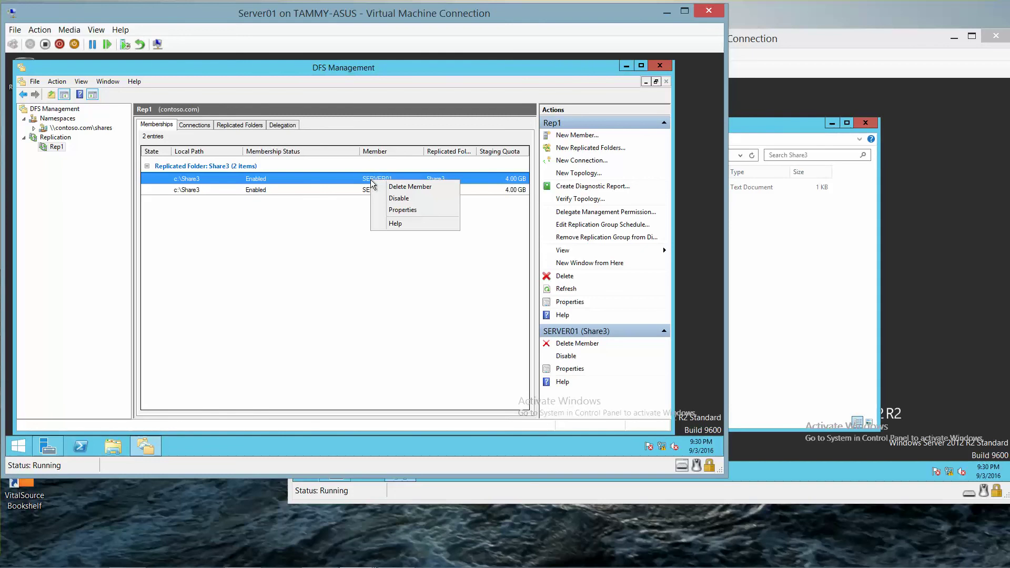
{"action": "left_click", "coordinate": [414, 210]}
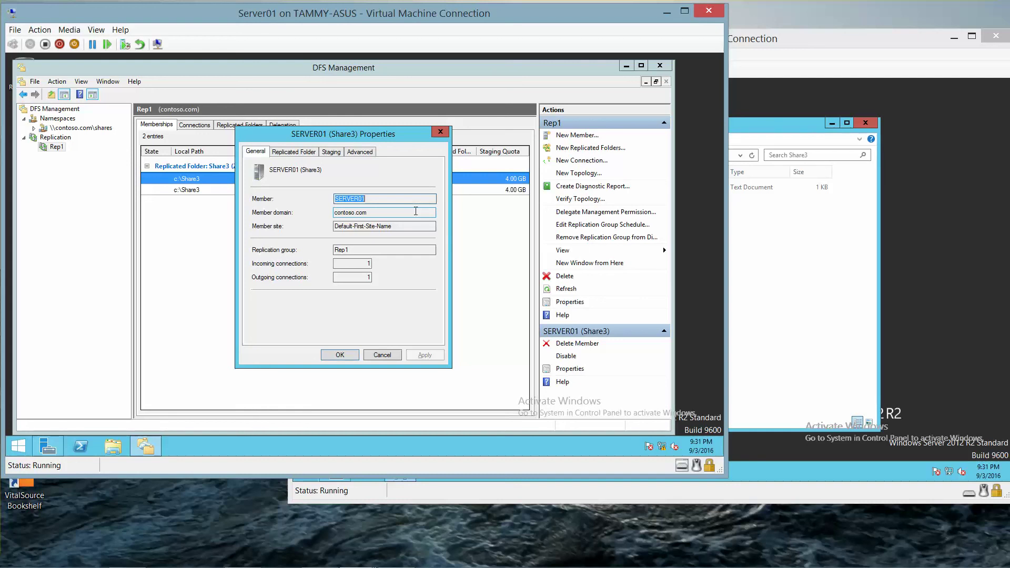
{"action": "left_click", "coordinate": [337, 153]}
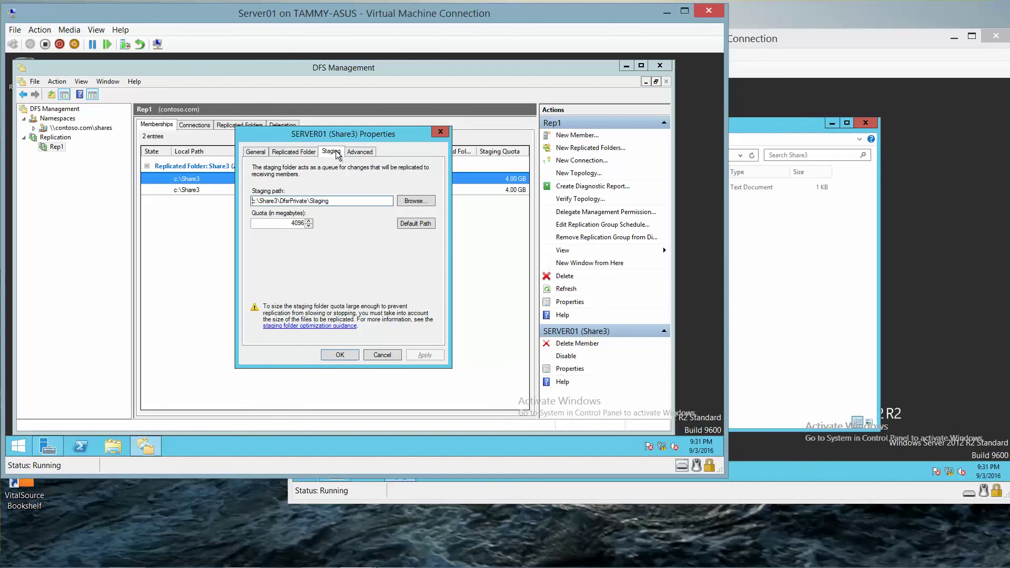
{"action": "double_click", "coordinate": [294, 223]}
{"action": "type", "text": "8"}
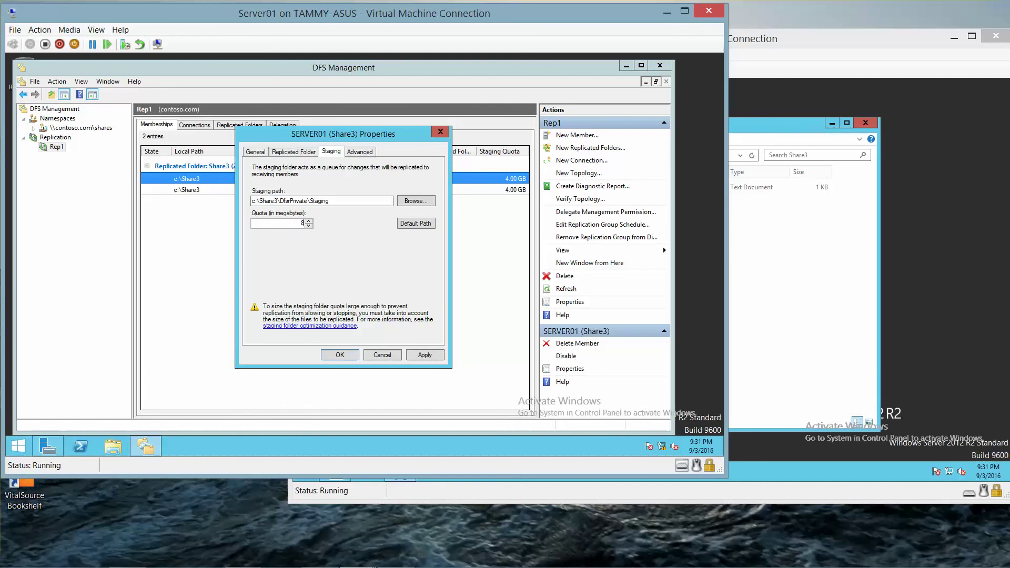
{"action": "type", "text": "192"}
{"action": "left_click", "coordinate": [356, 152]}
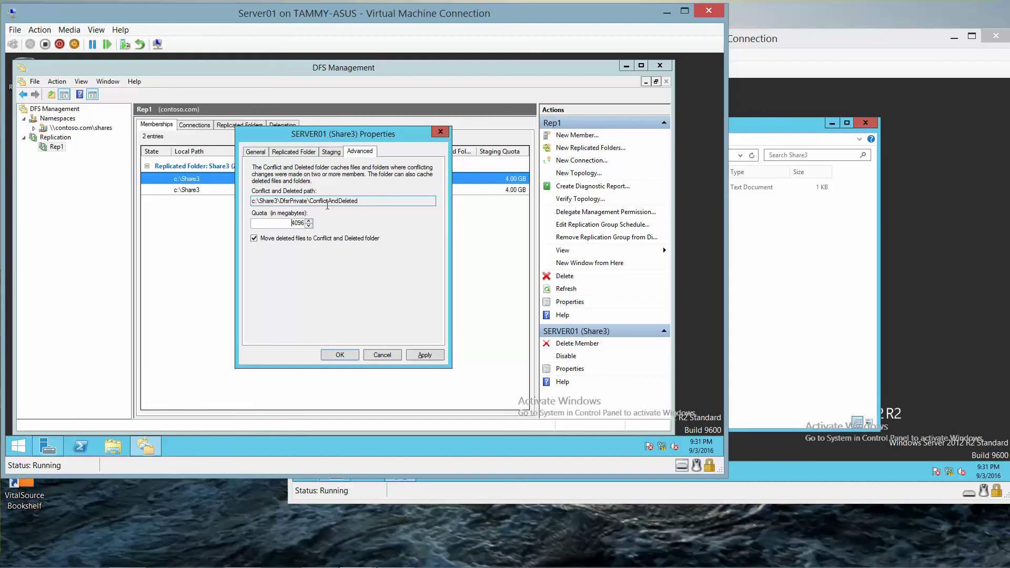
{"action": "left_click", "coordinate": [340, 355]}
{"action": "mouse_move", "coordinate": [335, 563]}
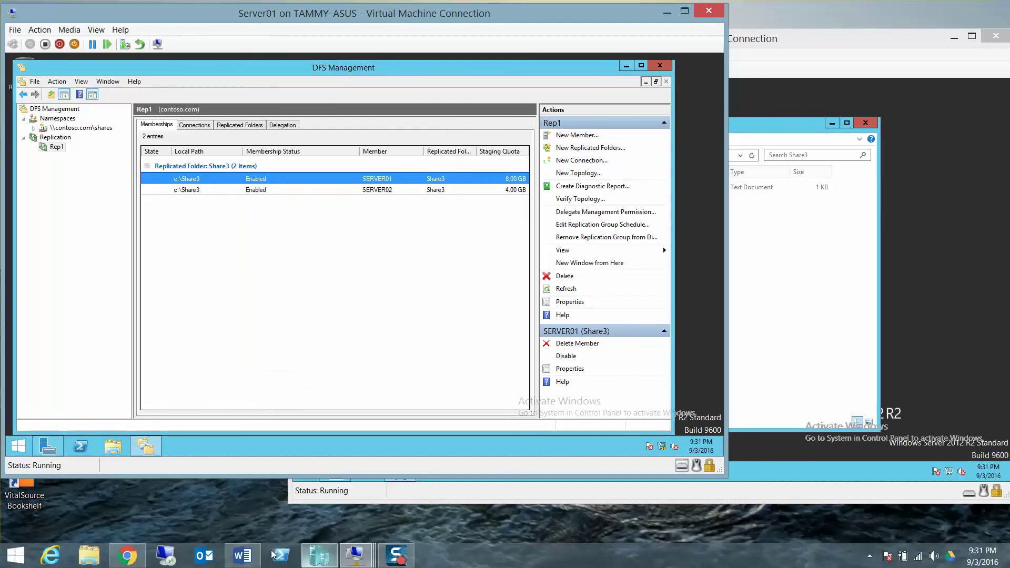
{"action": "left_click", "coordinate": [249, 555]}
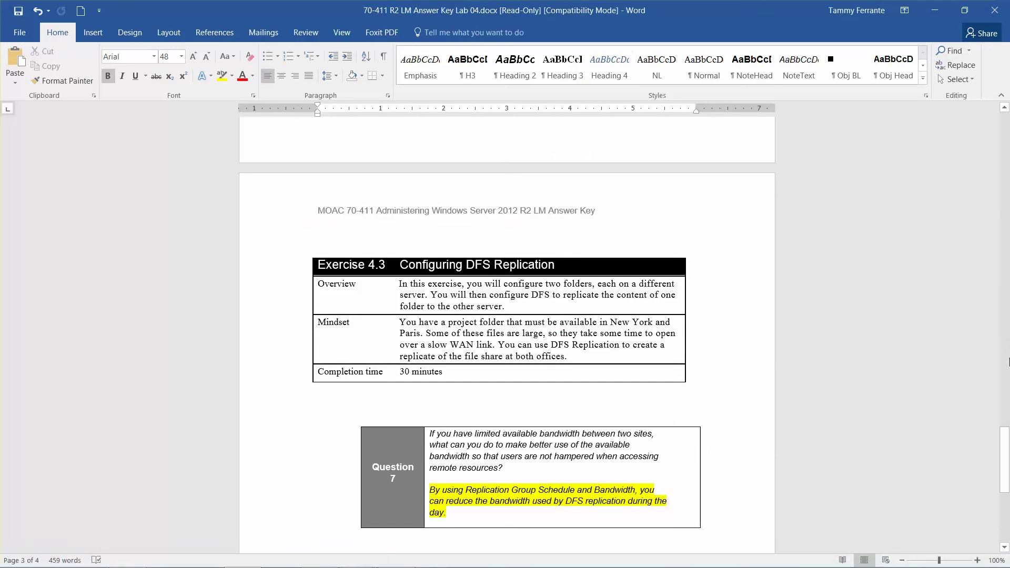
Scroll the Word answer key to Questions 8 and 9 on 4096 MB default quotas, then minimize Word
{"action": "left_click_drag", "start_coordinate": [1006, 456], "coordinate": [1006, 476]}
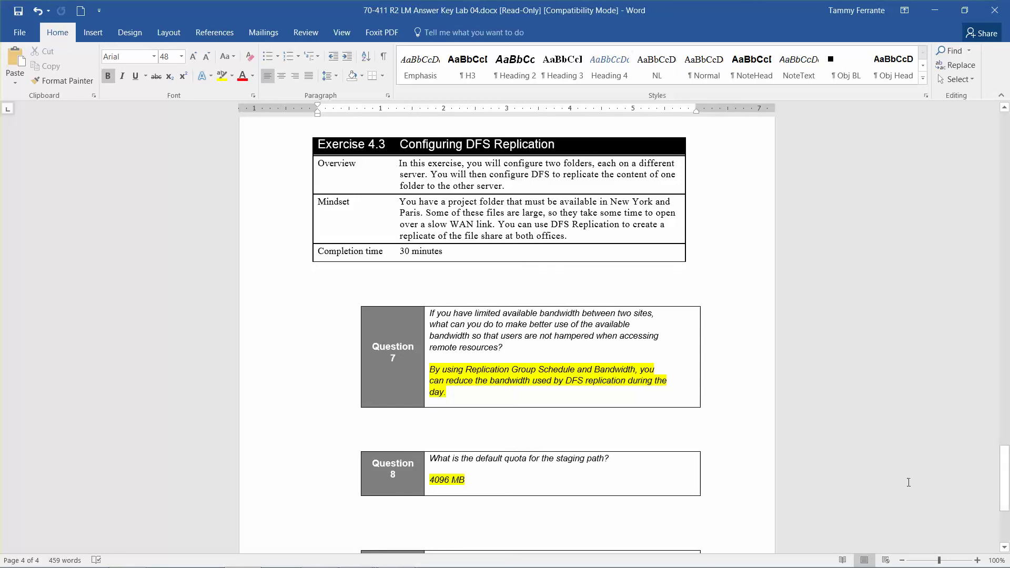
{"action": "left_click_drag", "start_coordinate": [1004, 466], "coordinate": [1003, 483]}
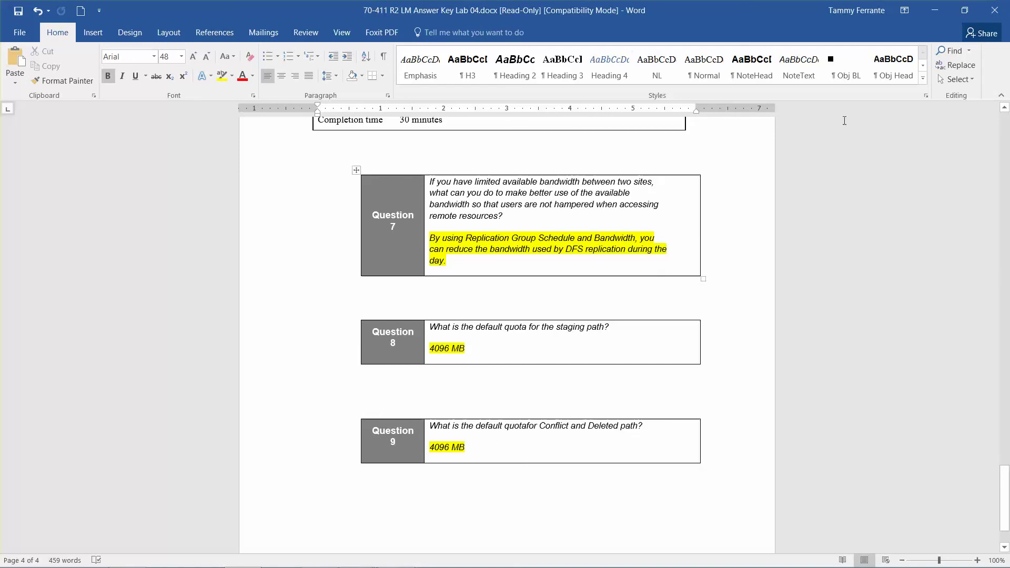
{"action": "left_click", "coordinate": [936, 10]}
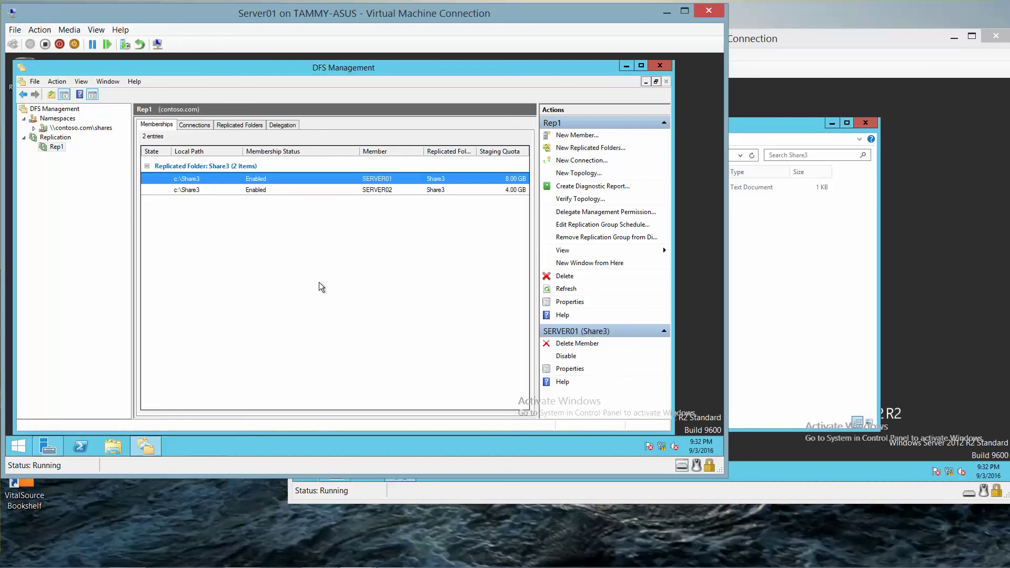
Change SERVER02's Share3 staging quota from 4096 to 8192 MB
{"action": "right_click", "coordinate": [377, 189]}
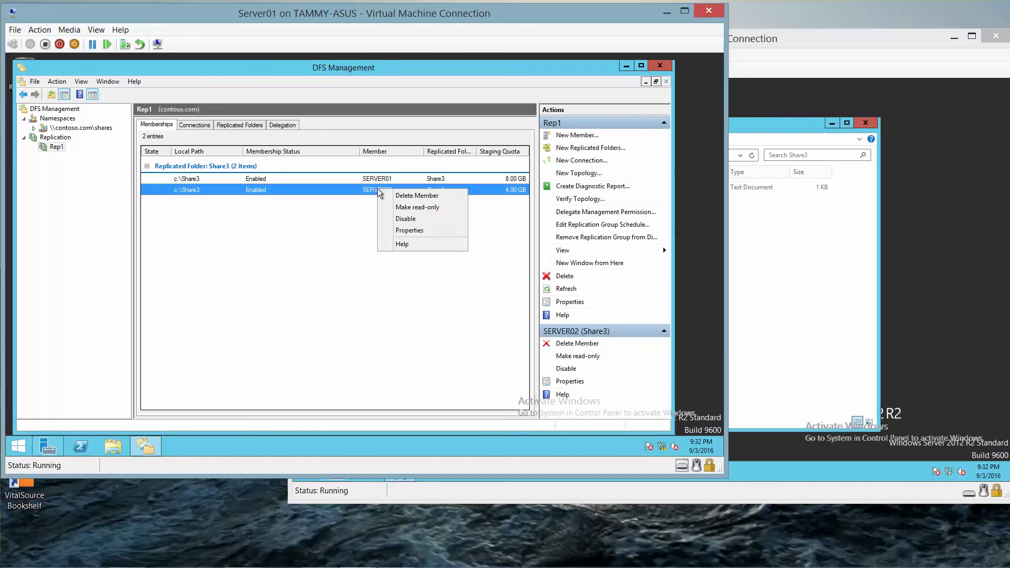
{"action": "left_click", "coordinate": [411, 230]}
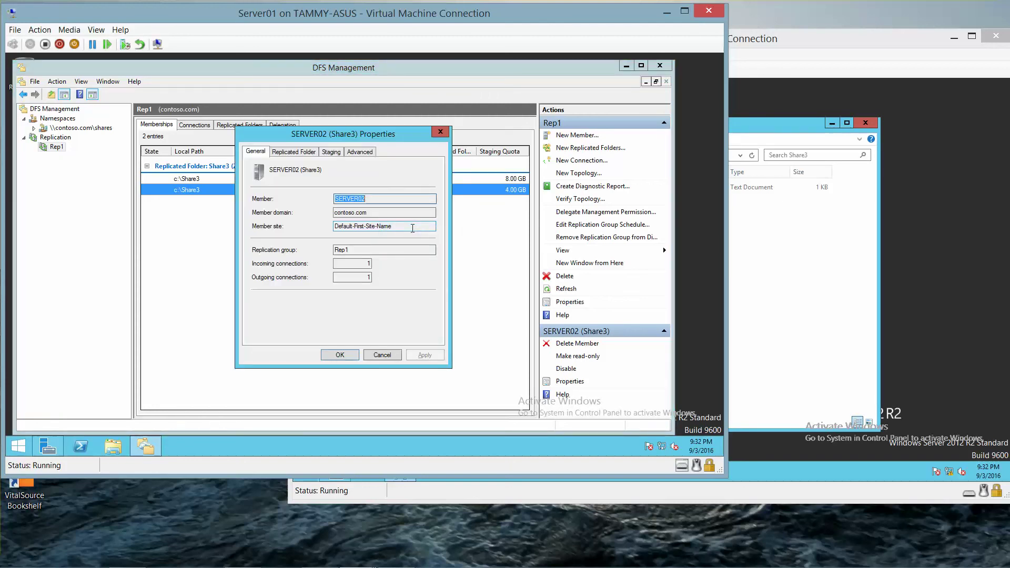
{"action": "left_click", "coordinate": [331, 152]}
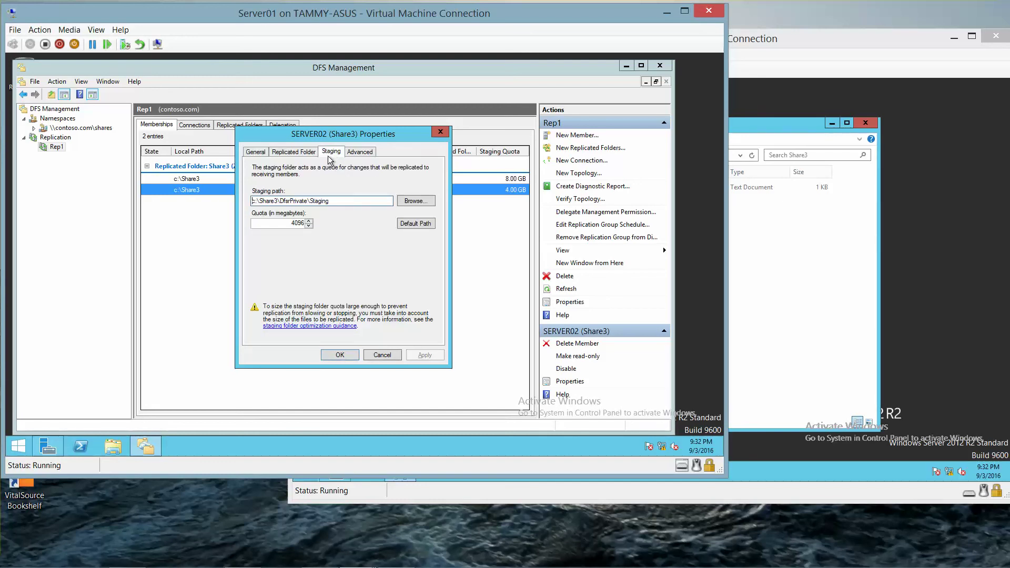
{"action": "key", "text": "Tab"}
{"action": "type", "text": "8192"}
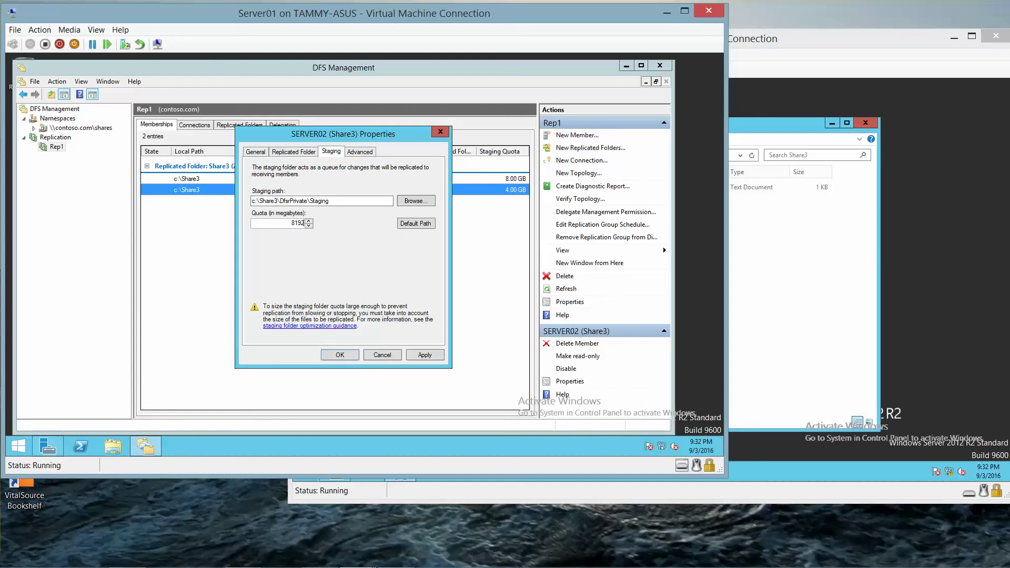
{"action": "left_click", "coordinate": [345, 354]}
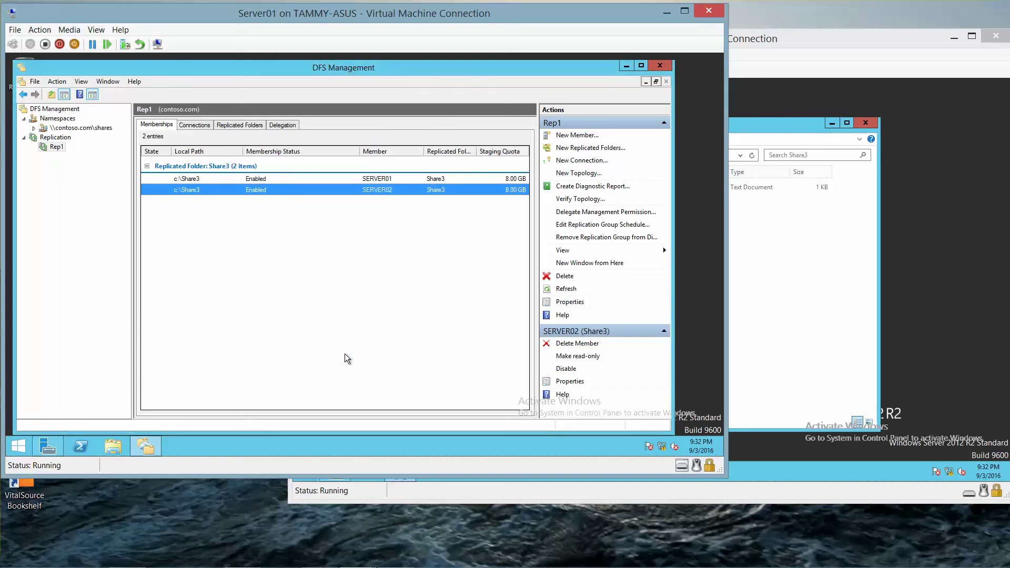